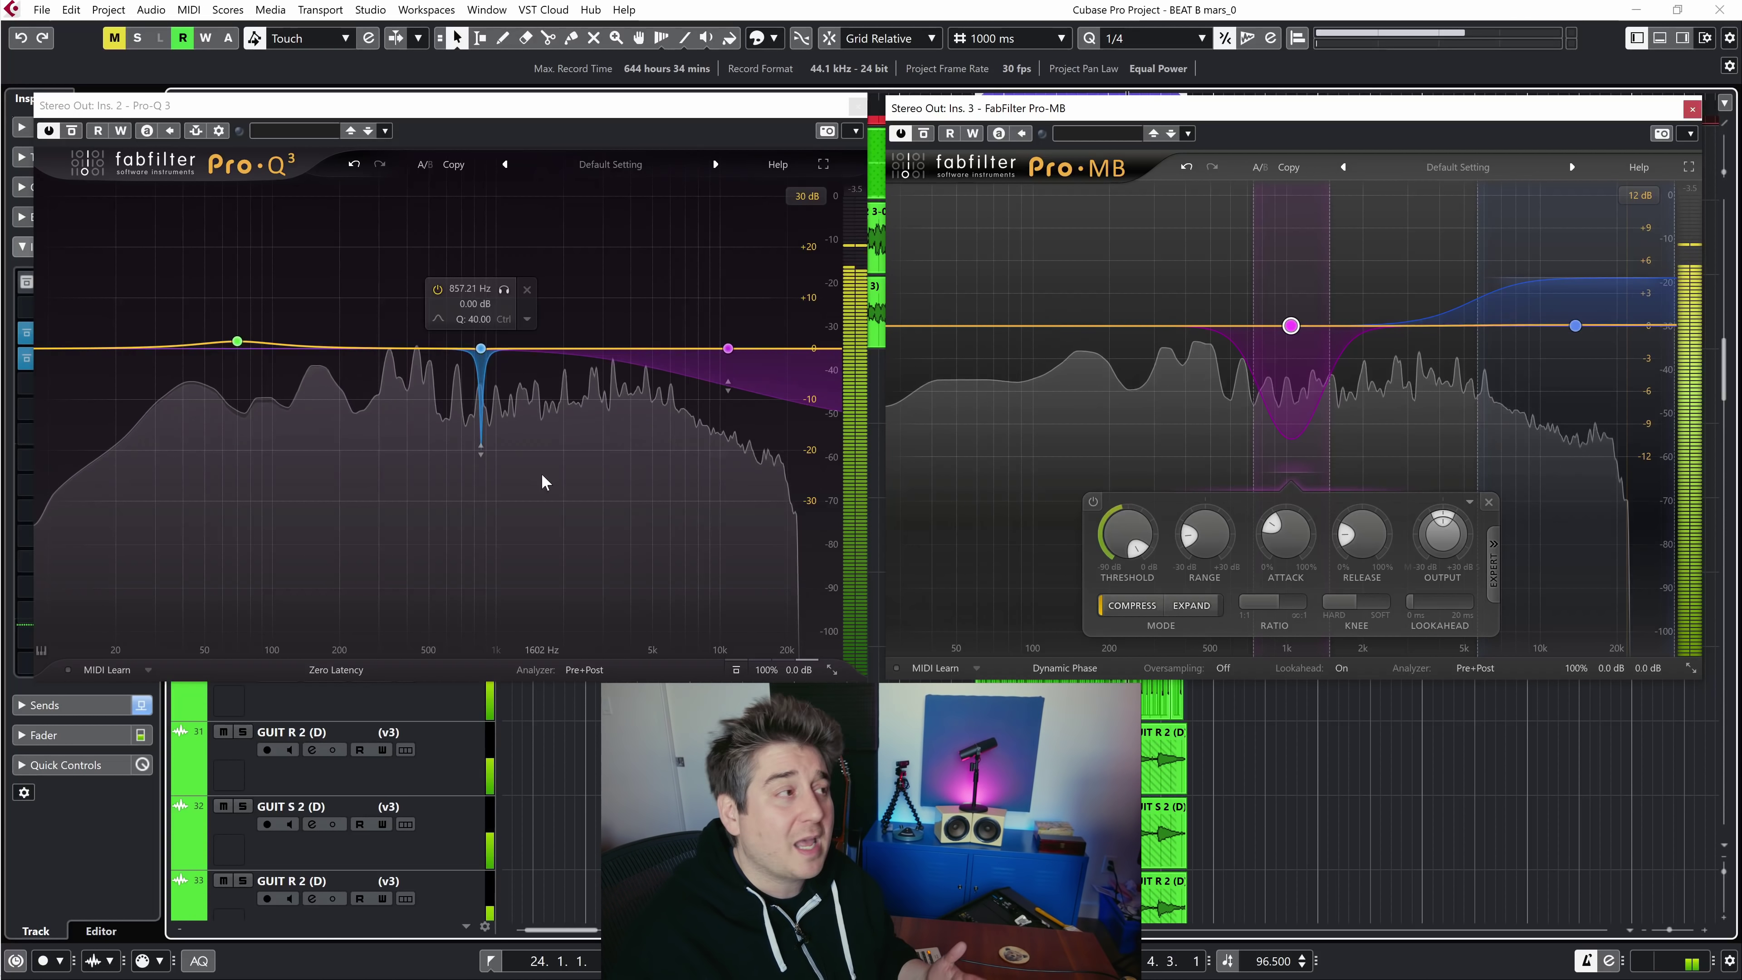
Switch the Pro-Q 3 high shelf at 10900 Hz to automatic threshold and turn its dynamic range into an upward boost
{"action": "left_click", "coordinate": [651, 478]}
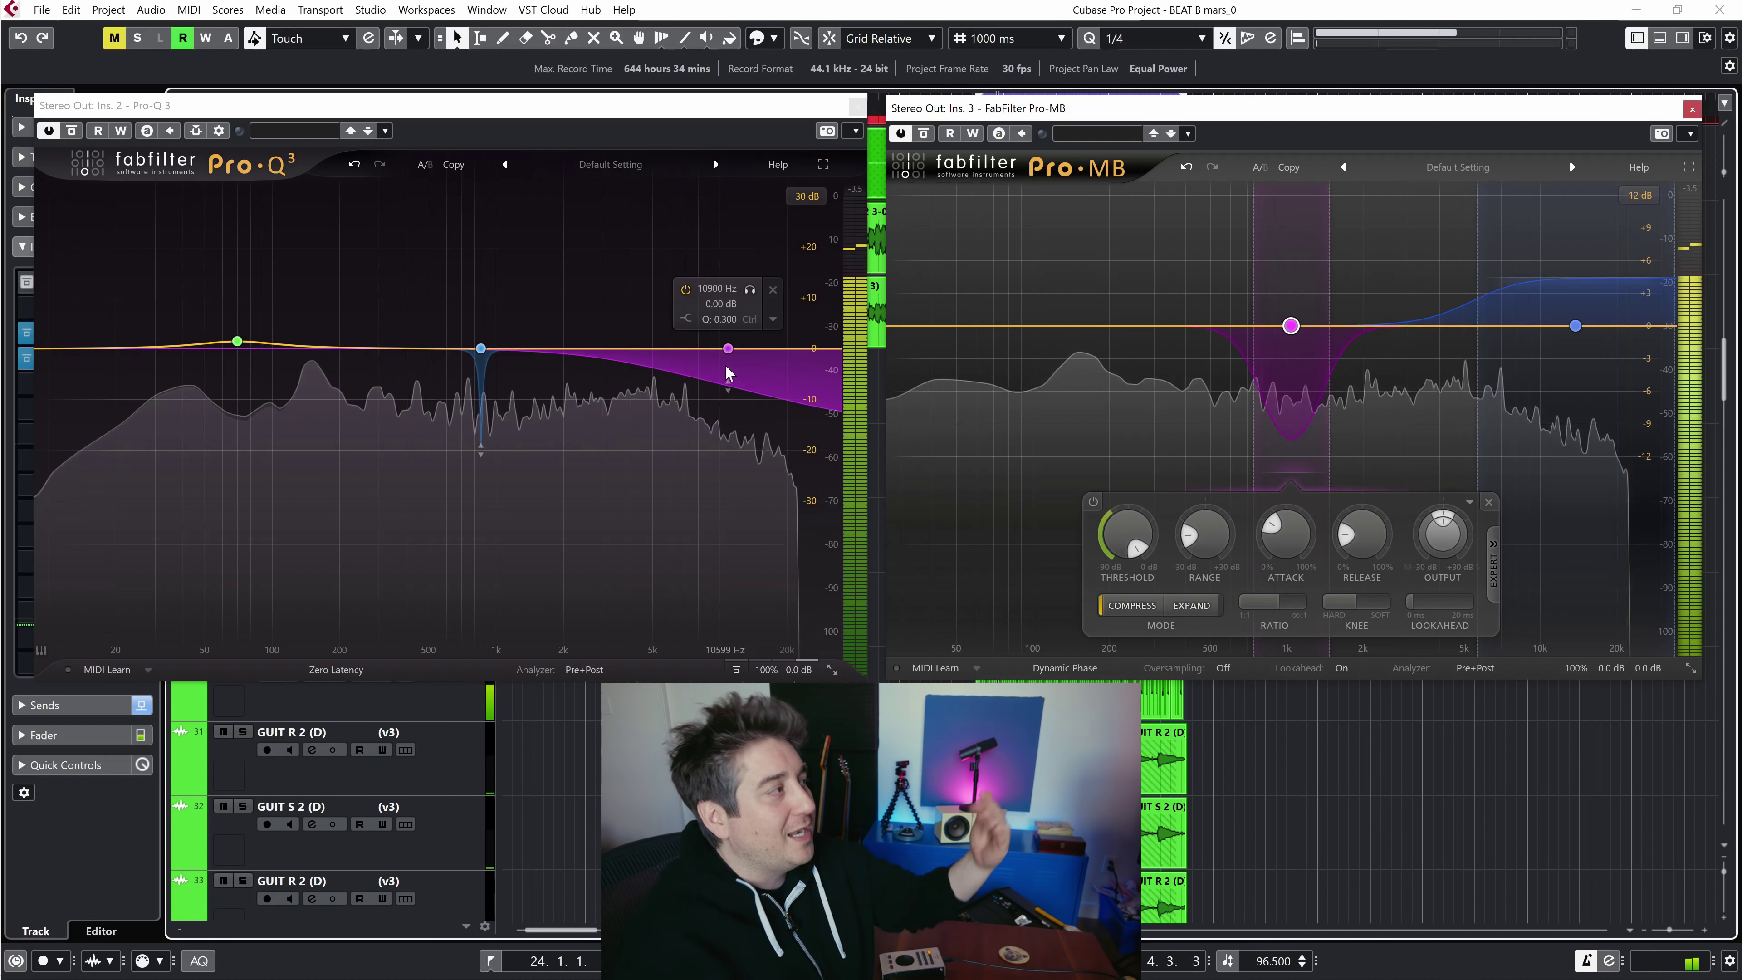
{"action": "left_click", "coordinate": [727, 390]}
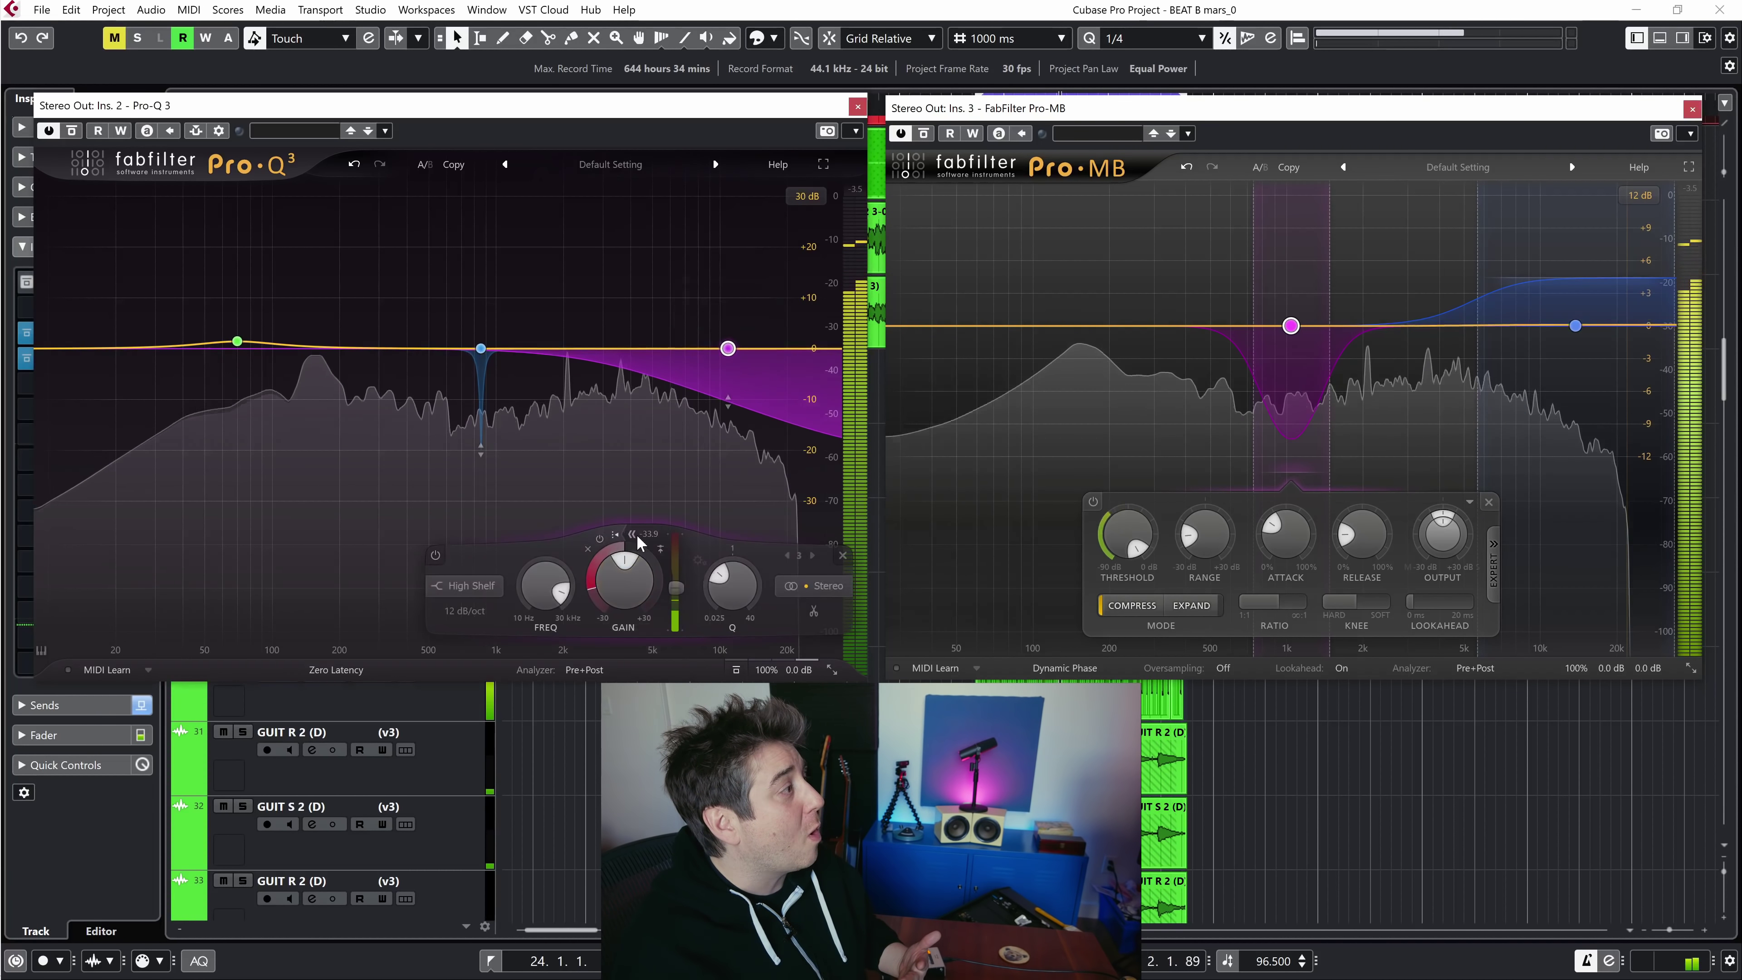
{"action": "left_click", "coordinate": [614, 534]}
{"action": "left_click_drag", "start_coordinate": [727, 405], "coordinate": [733, 217]}
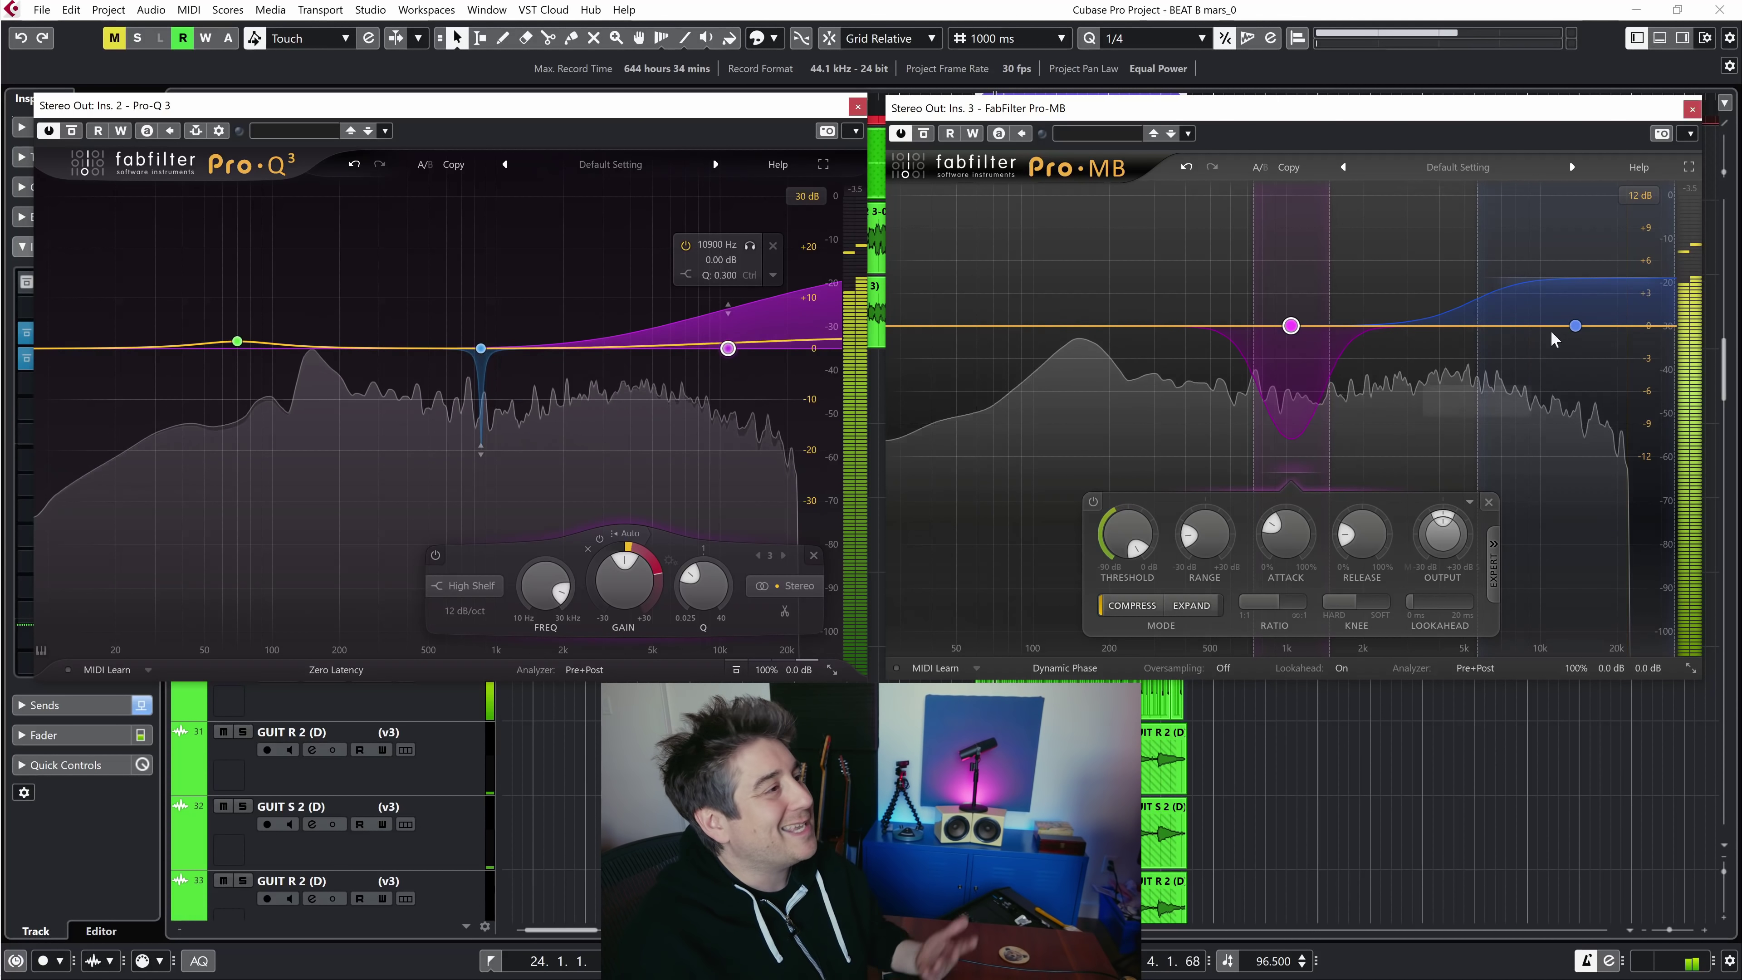
Try maximum and negative ranges on Pro-MB's high band at 12997 Hz, then leave its range moderately positive
{"action": "left_click", "coordinate": [1575, 326]}
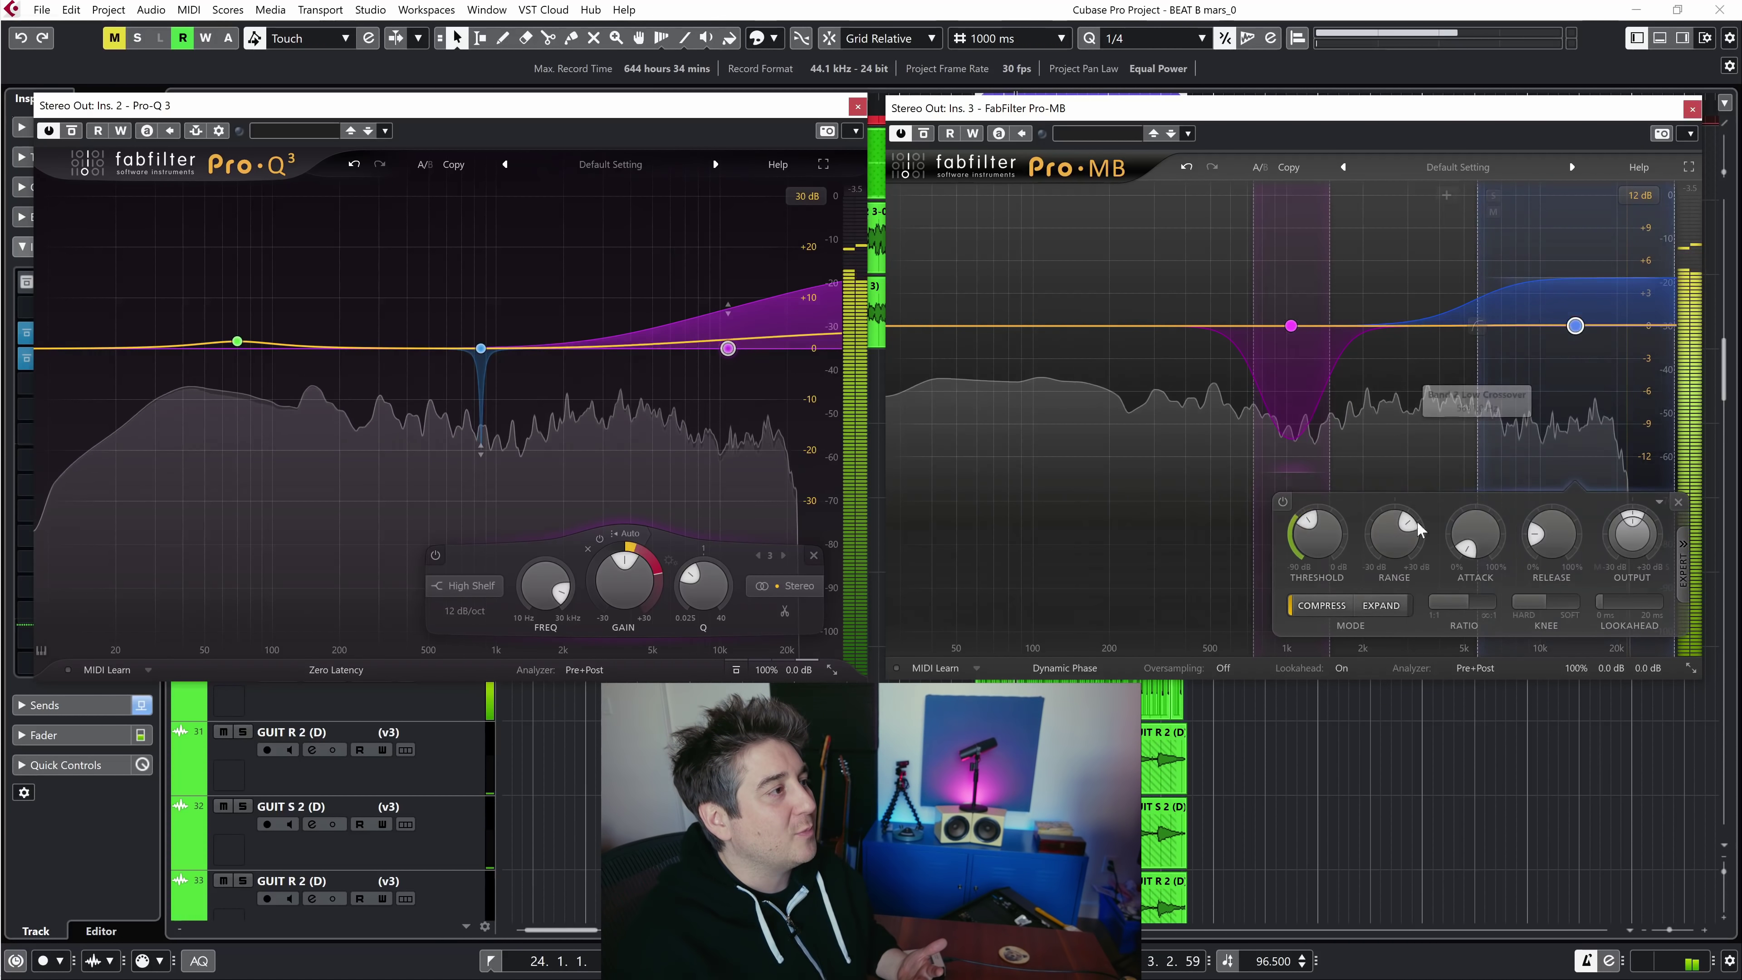
{"action": "mouse_move", "coordinate": [1402, 528]}
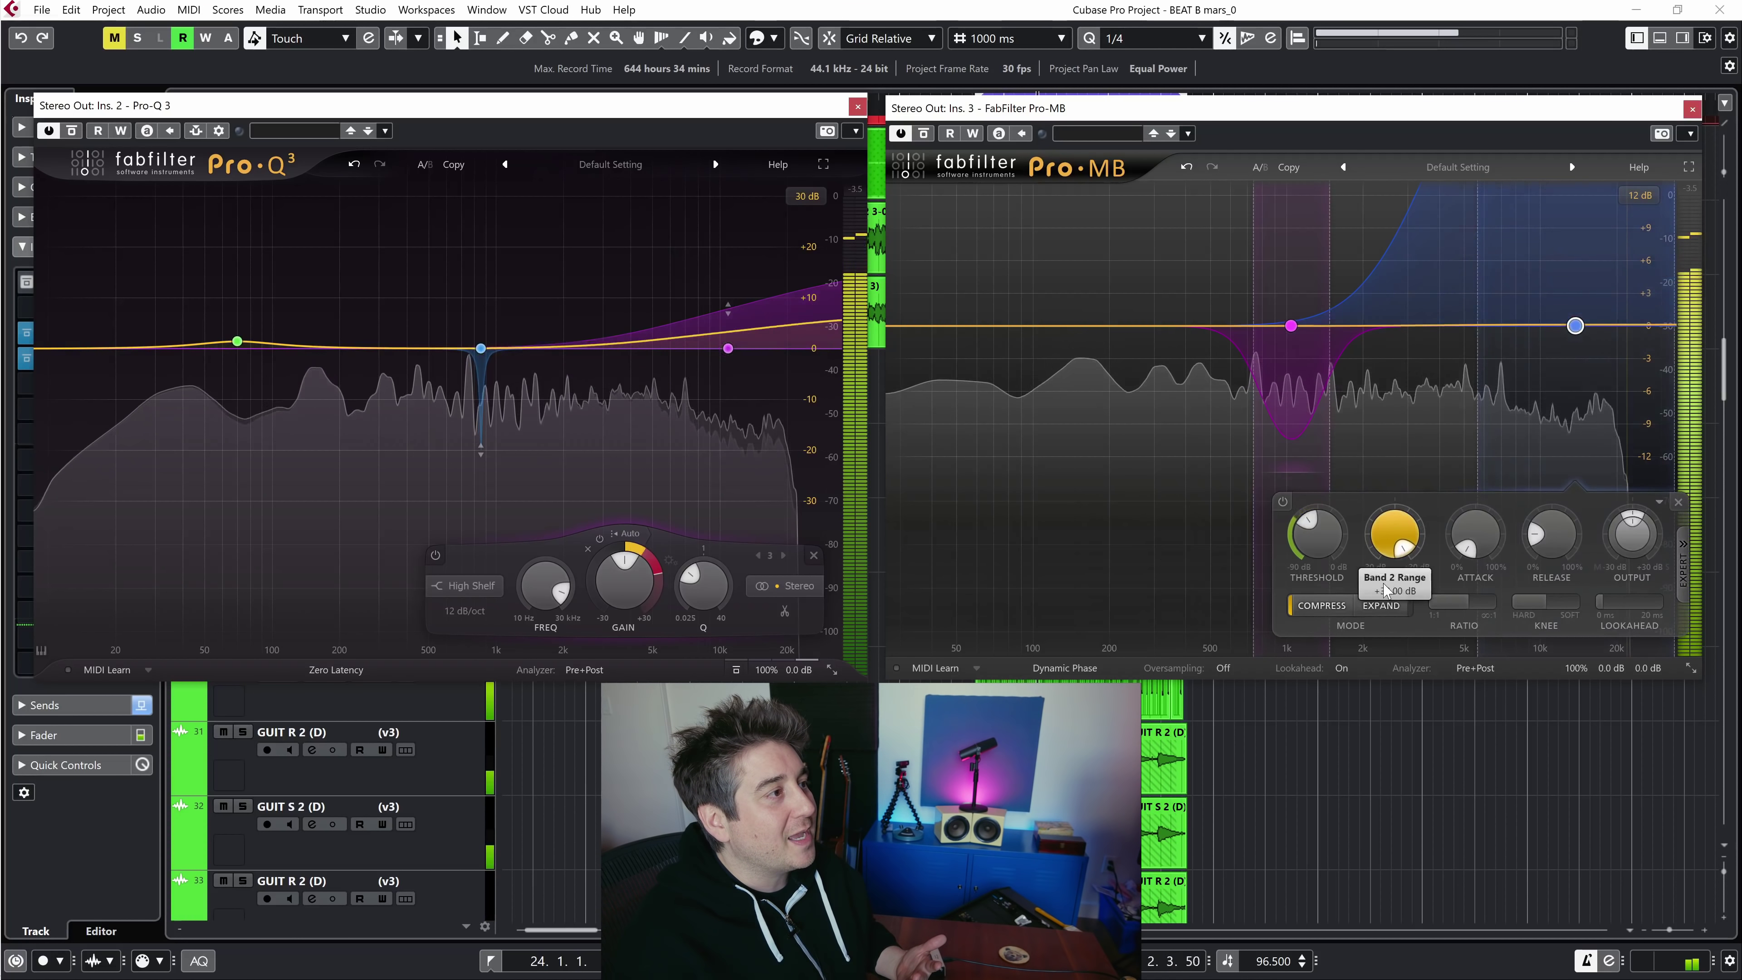
{"action": "left_click_drag", "start_coordinate": [1402, 529], "coordinate": [1358, 615]}
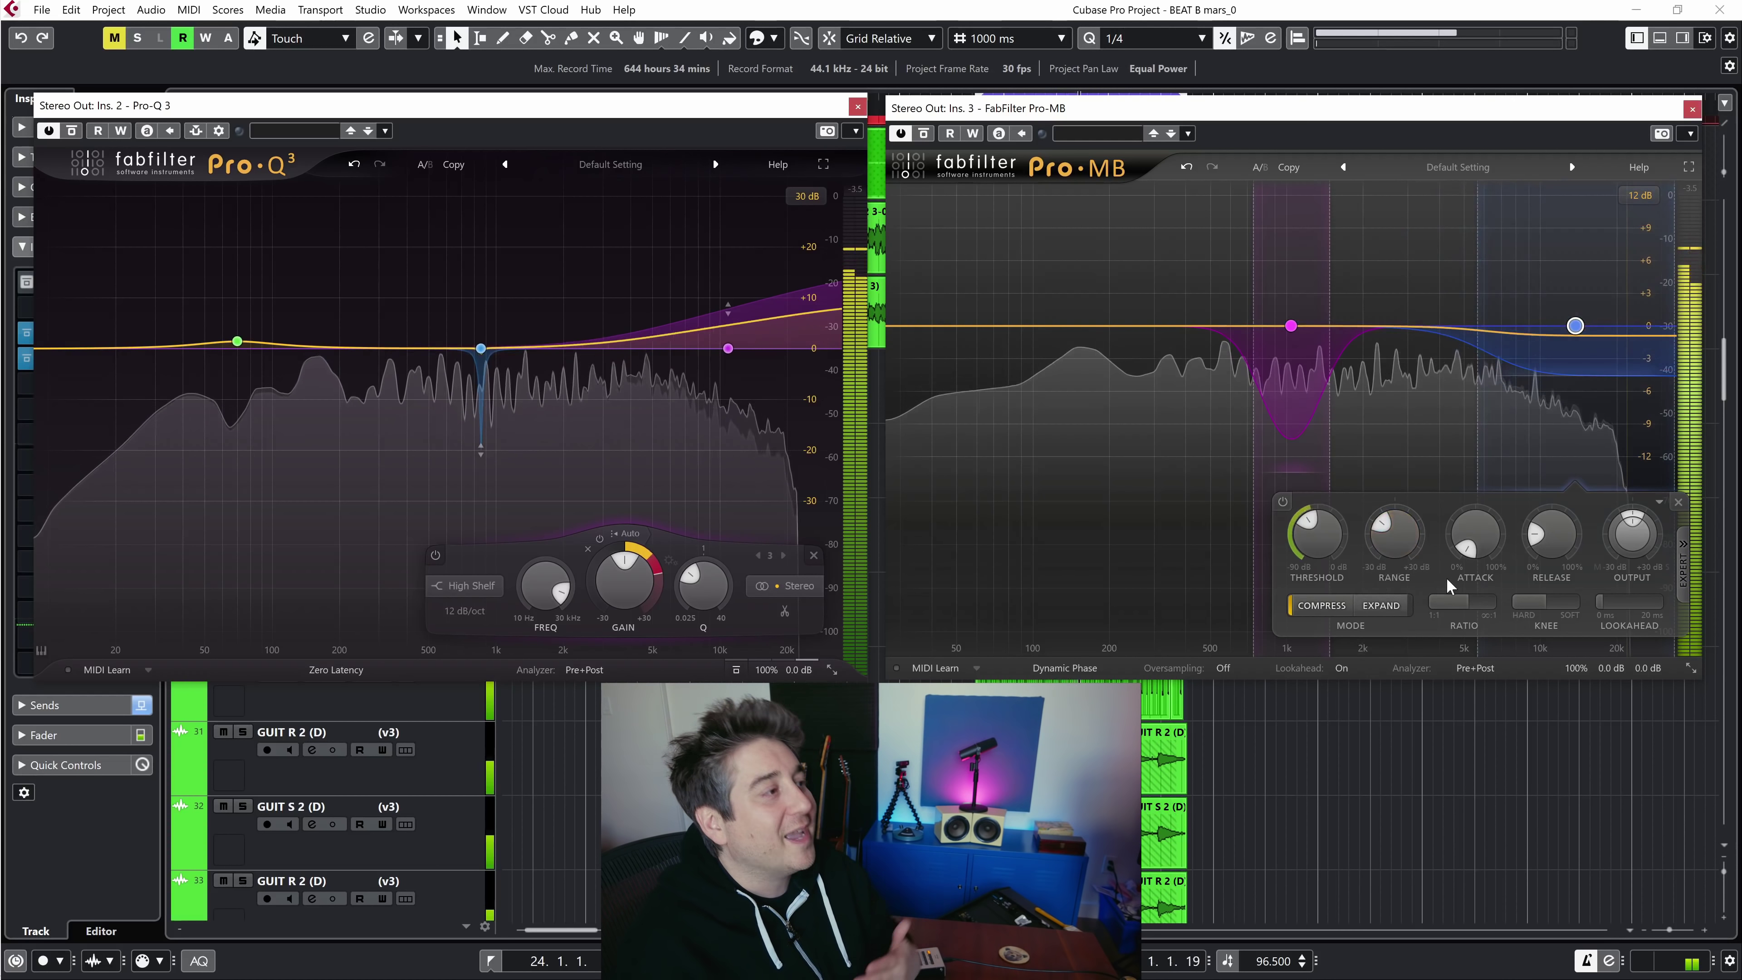
{"action": "mouse_move", "coordinate": [1557, 363]}
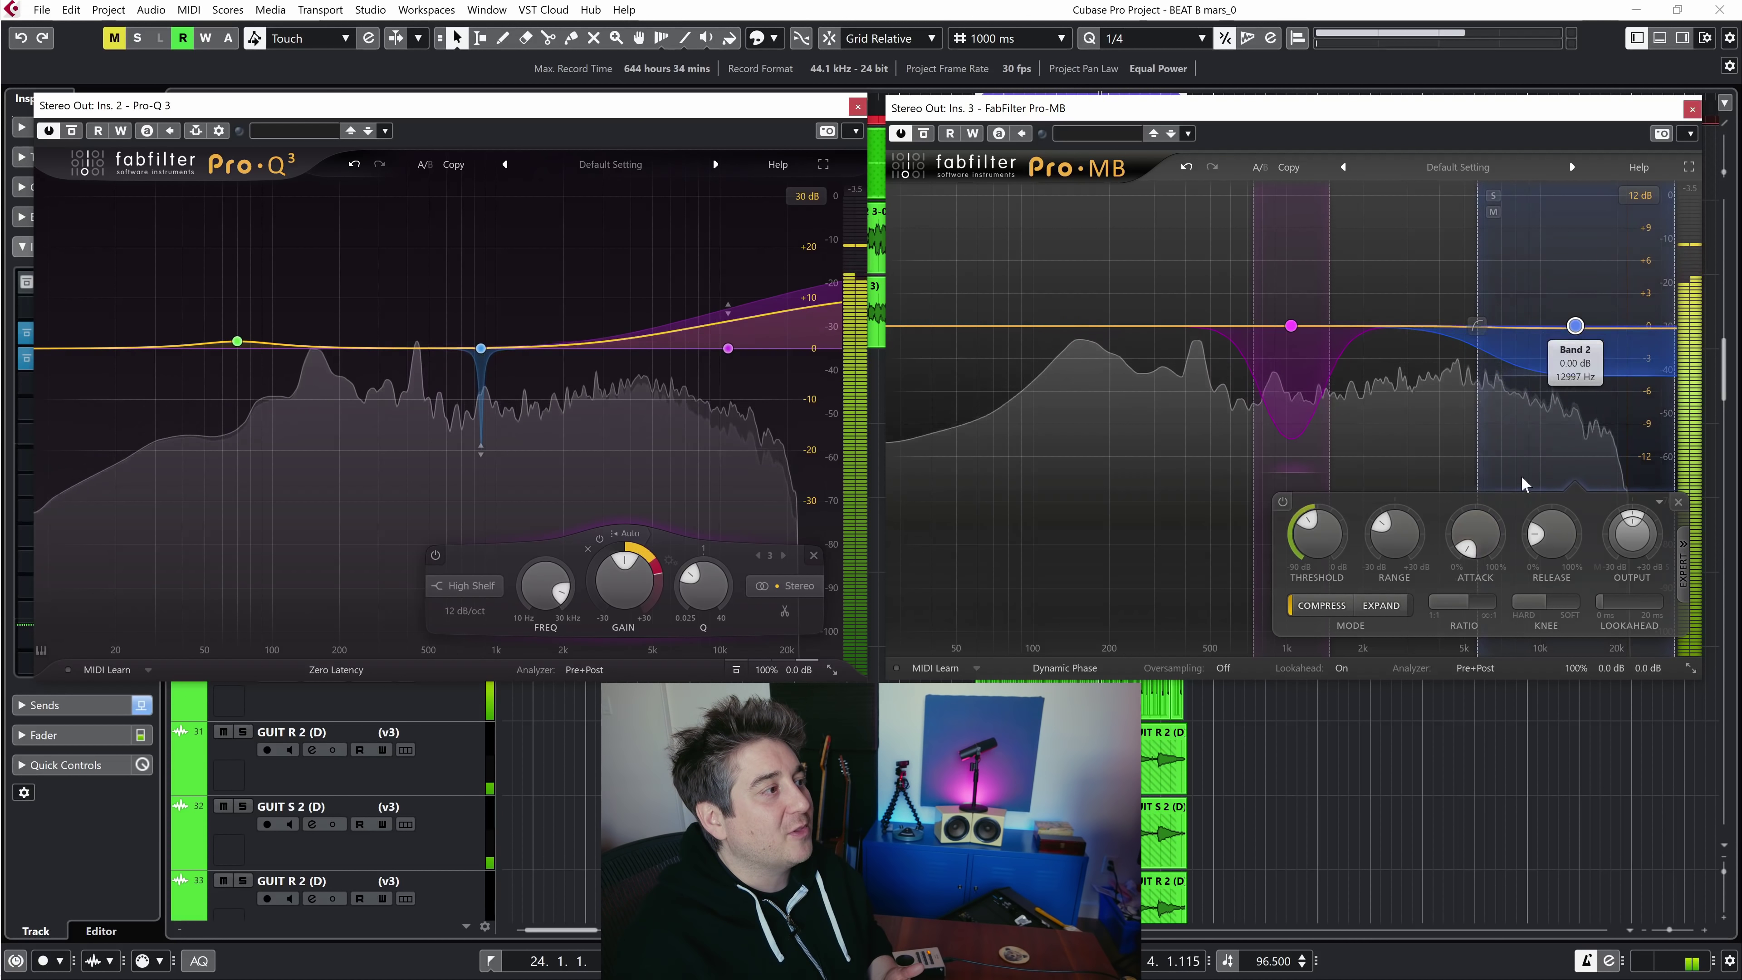
{"action": "mouse_move", "coordinate": [1317, 534]}
{"action": "left_click_drag", "start_coordinate": [1394, 534], "coordinate": [1406, 475]}
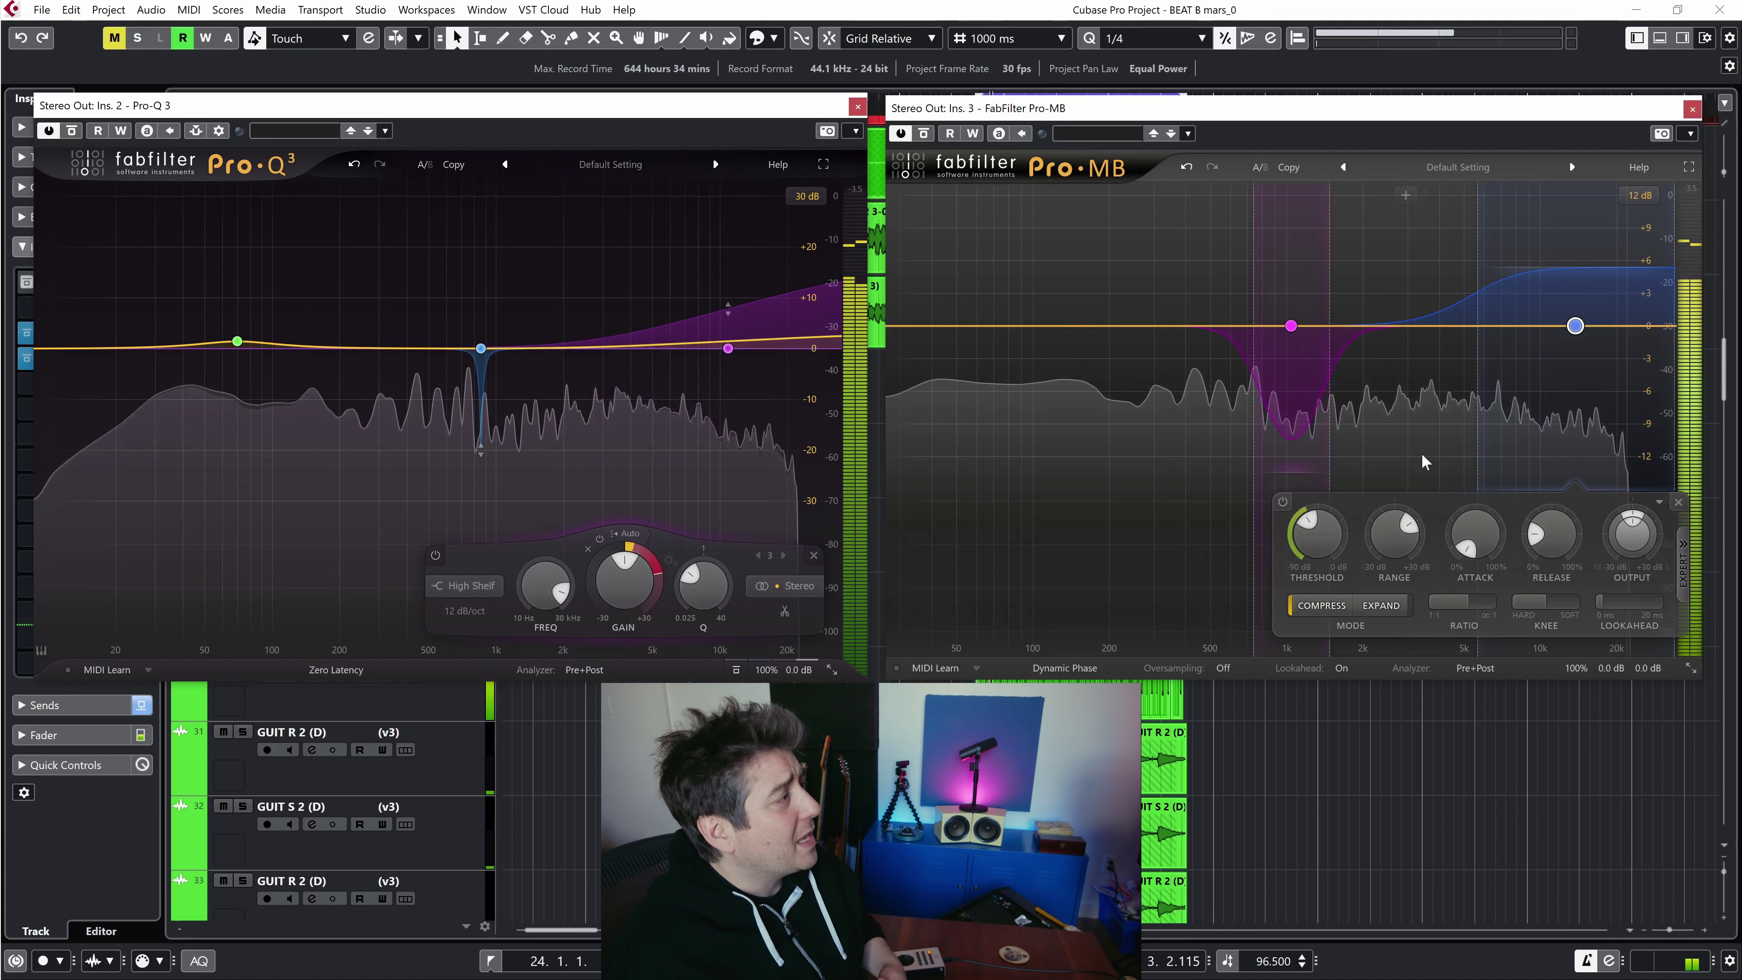
Turn the dynamic range of the Pro-Q 3 high shelf from a boost into a downward cut
{"action": "mouse_move", "coordinate": [673, 332]}
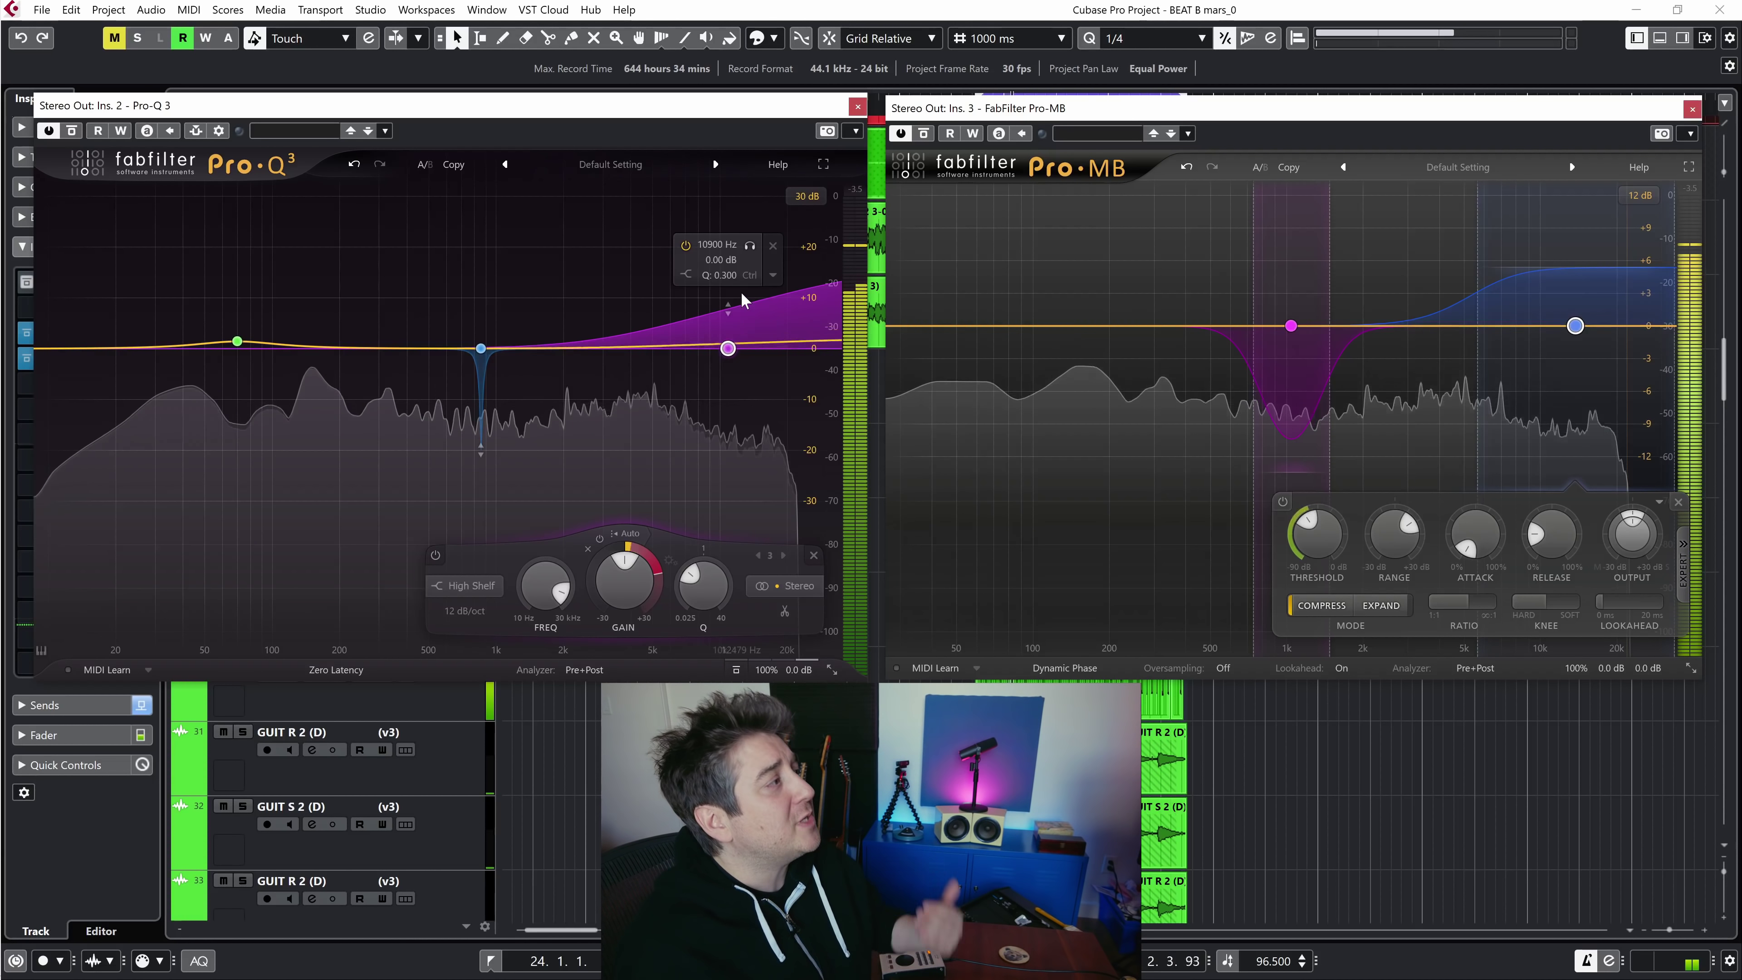
{"action": "left_click_drag", "start_coordinate": [730, 351], "coordinate": [716, 418]}
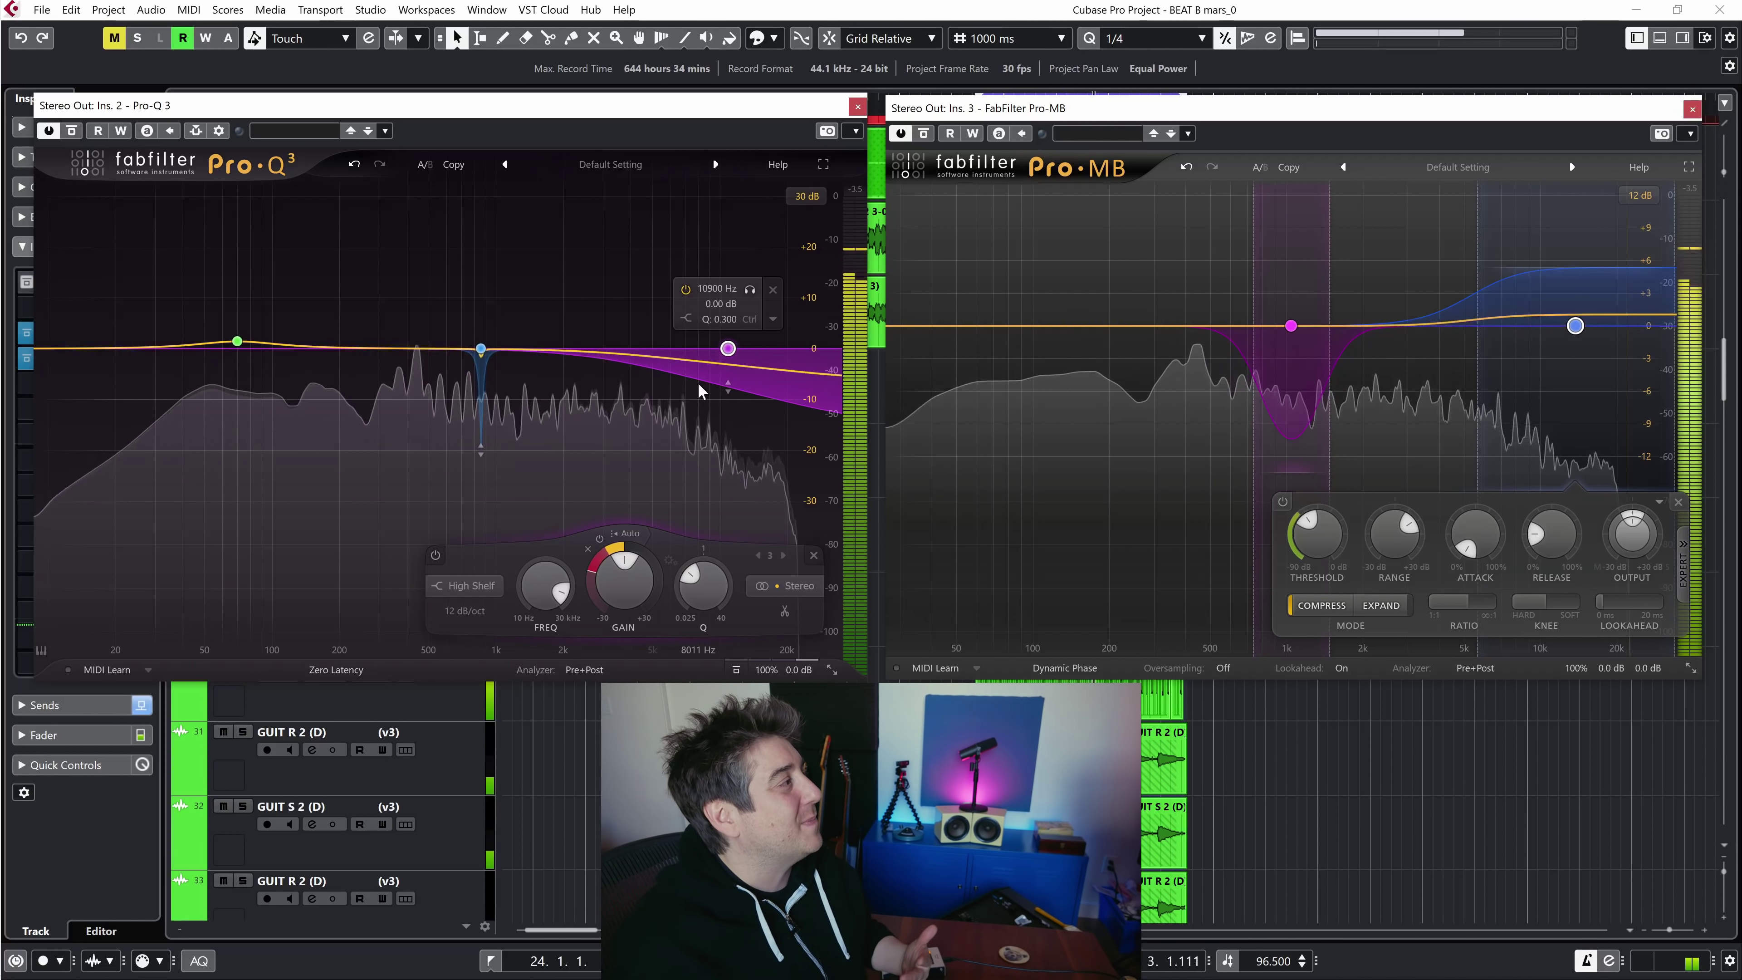
Widen the Q of the Pro-Q 3 bell band at 857.21 Hz to about 8, then narrow it back to 40
{"action": "mouse_move", "coordinate": [481, 349]}
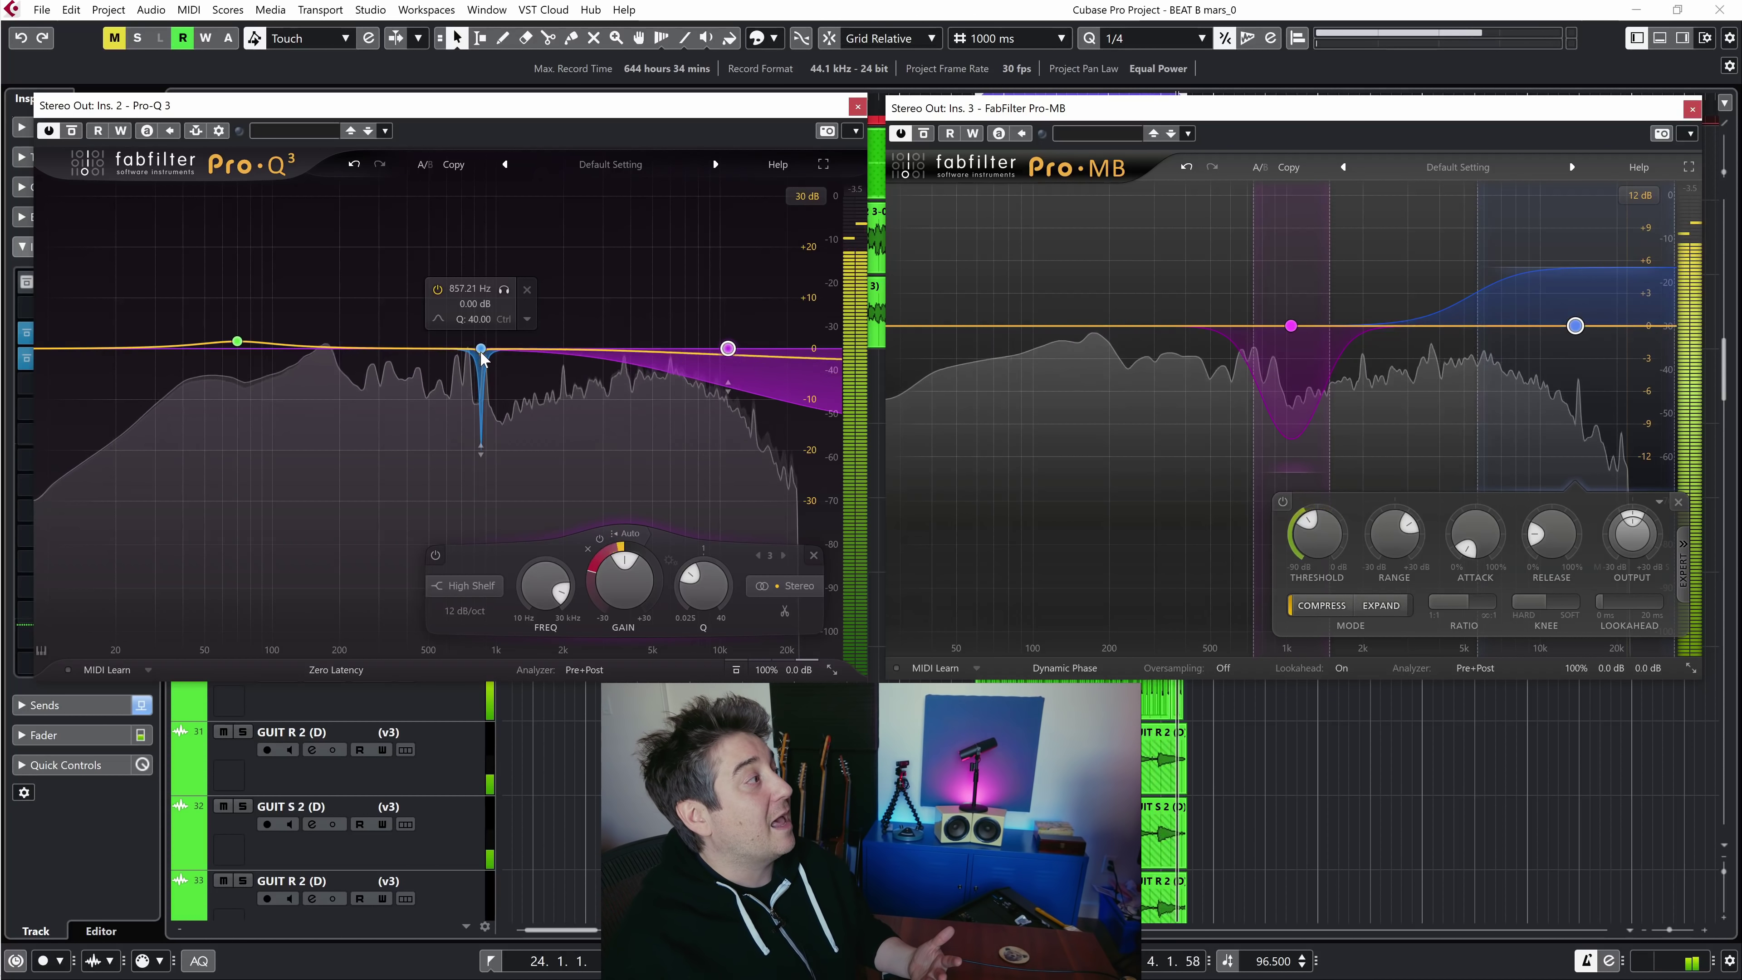
{"action": "scroll", "coordinate": [482, 350], "scroll_direction": "down", "scroll_amount": 12}
{"action": "scroll", "coordinate": [481, 350], "scroll_direction": "up", "scroll_amount": 4}
{"action": "scroll", "coordinate": [481, 350], "scroll_direction": "up", "scroll_amount": 3}
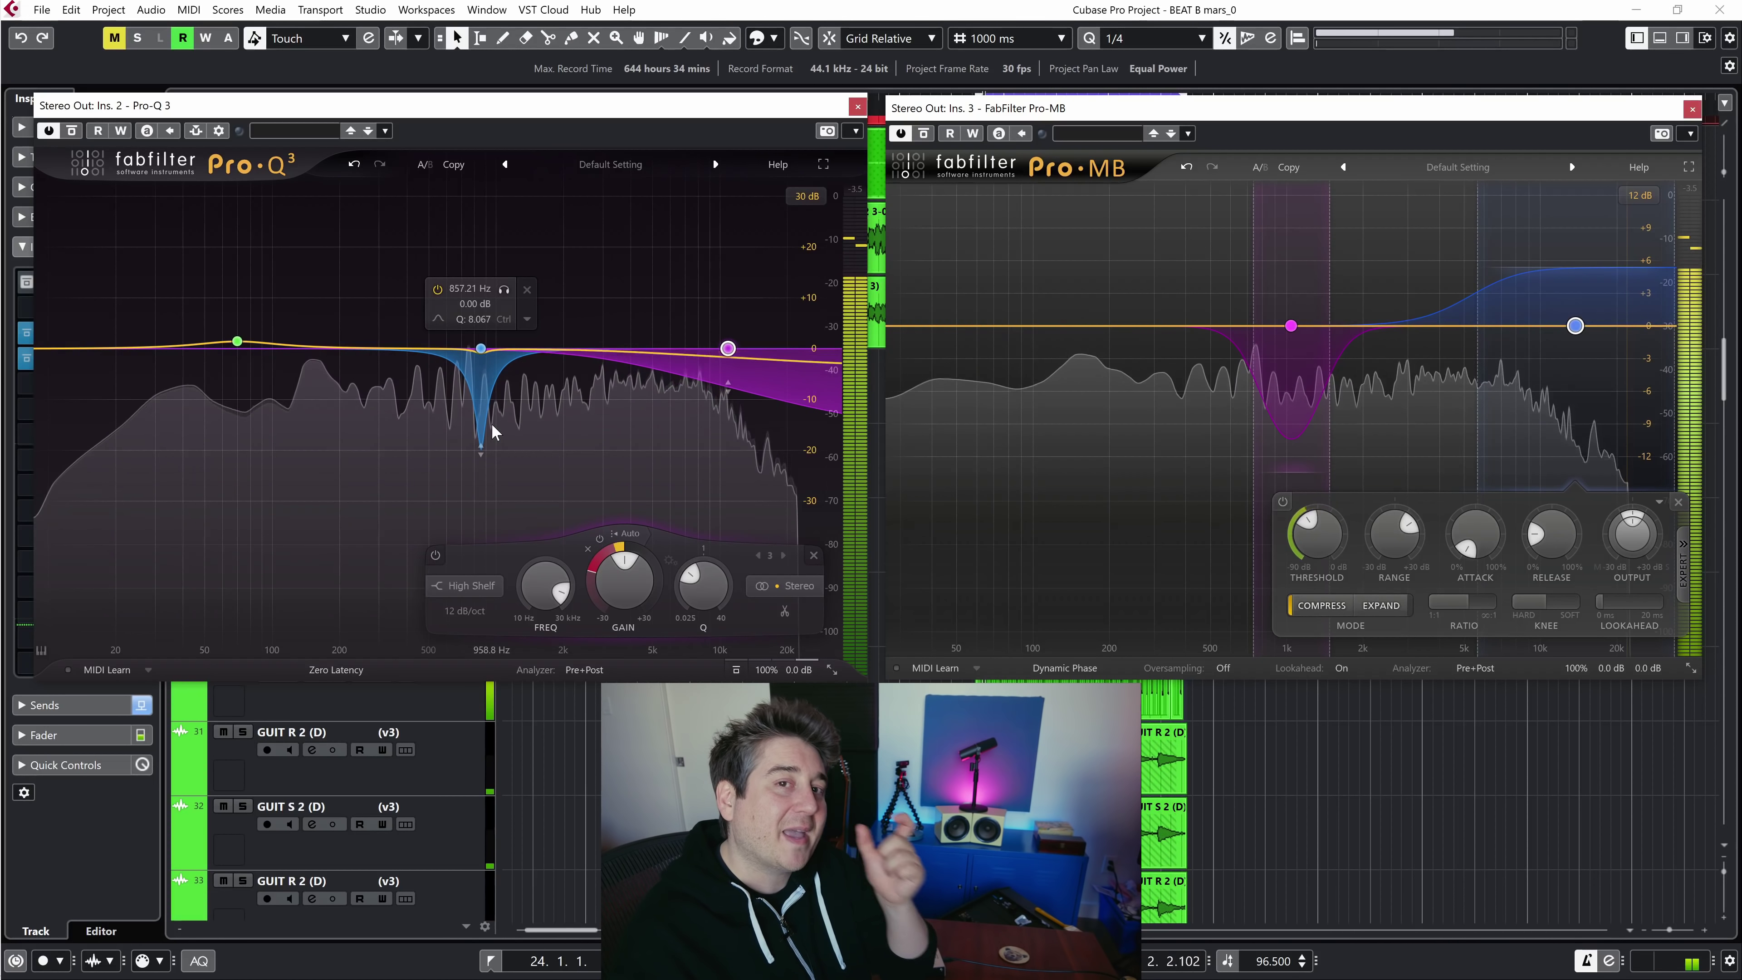
{"action": "left_click", "coordinate": [482, 350]}
{"action": "scroll", "coordinate": [586, 577], "scroll_direction": "up", "scroll_amount": 3}
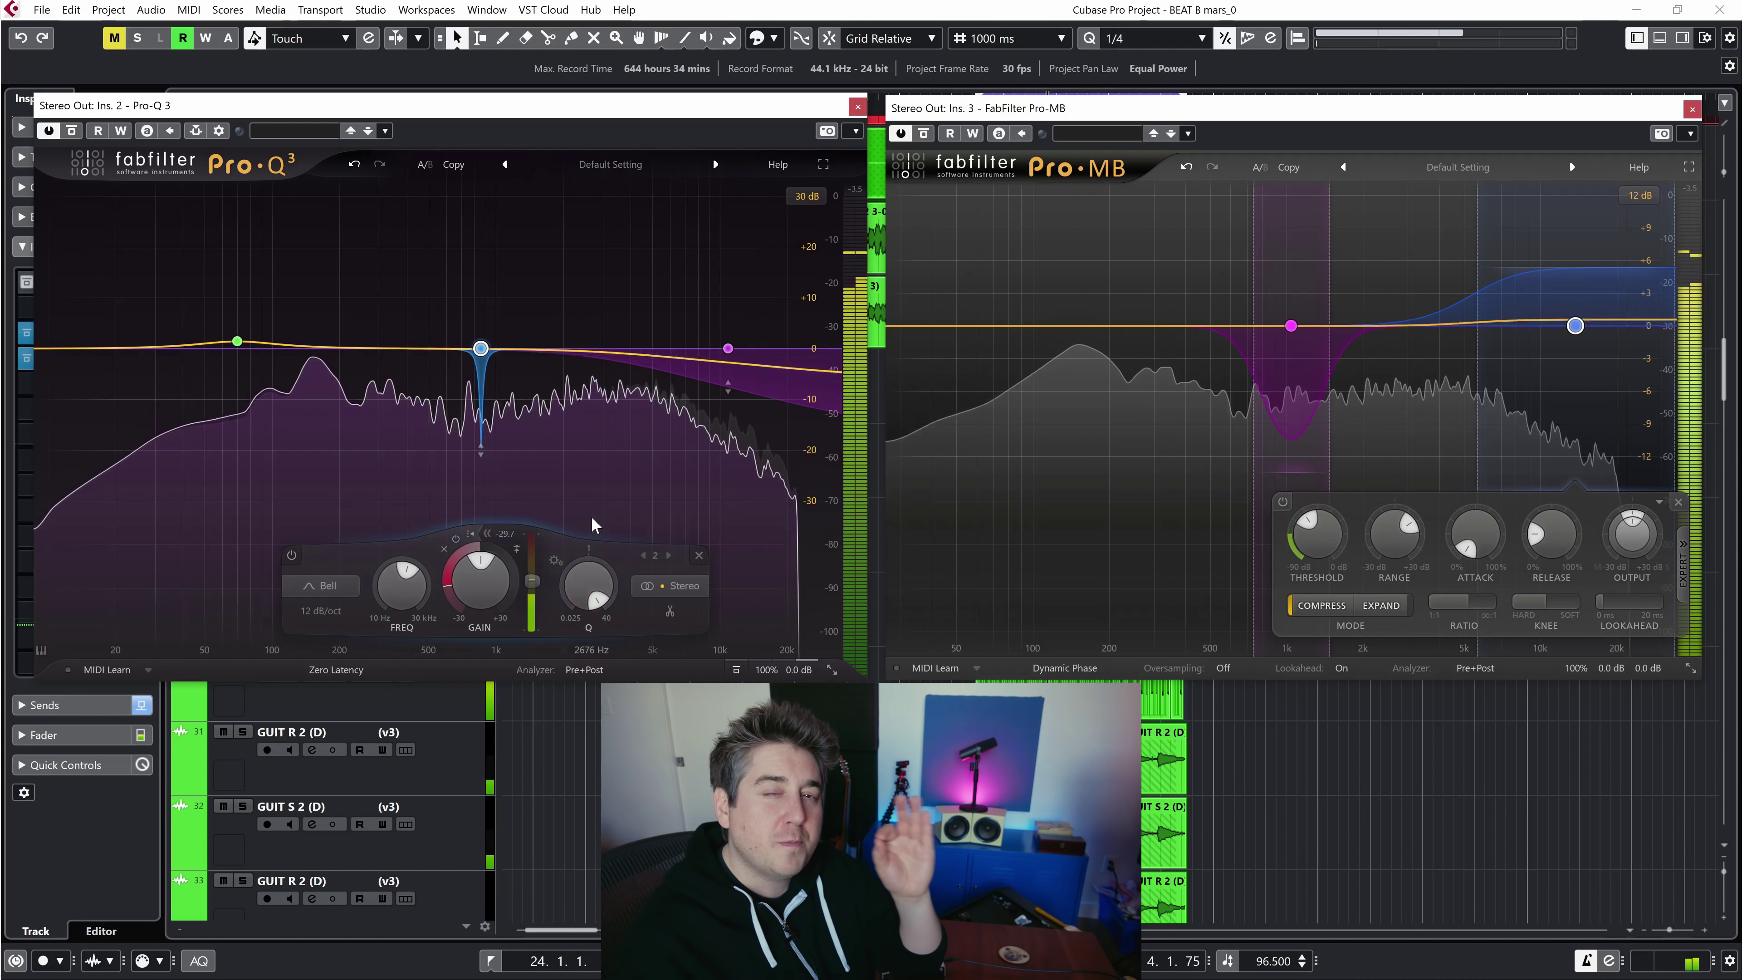
Move both plug-in windows higher and shift the narrow Pro-Q 3 bell band to 3111.7 Hz
{"action": "left_click_drag", "start_coordinate": [605, 109], "coordinate": [596, 50]}
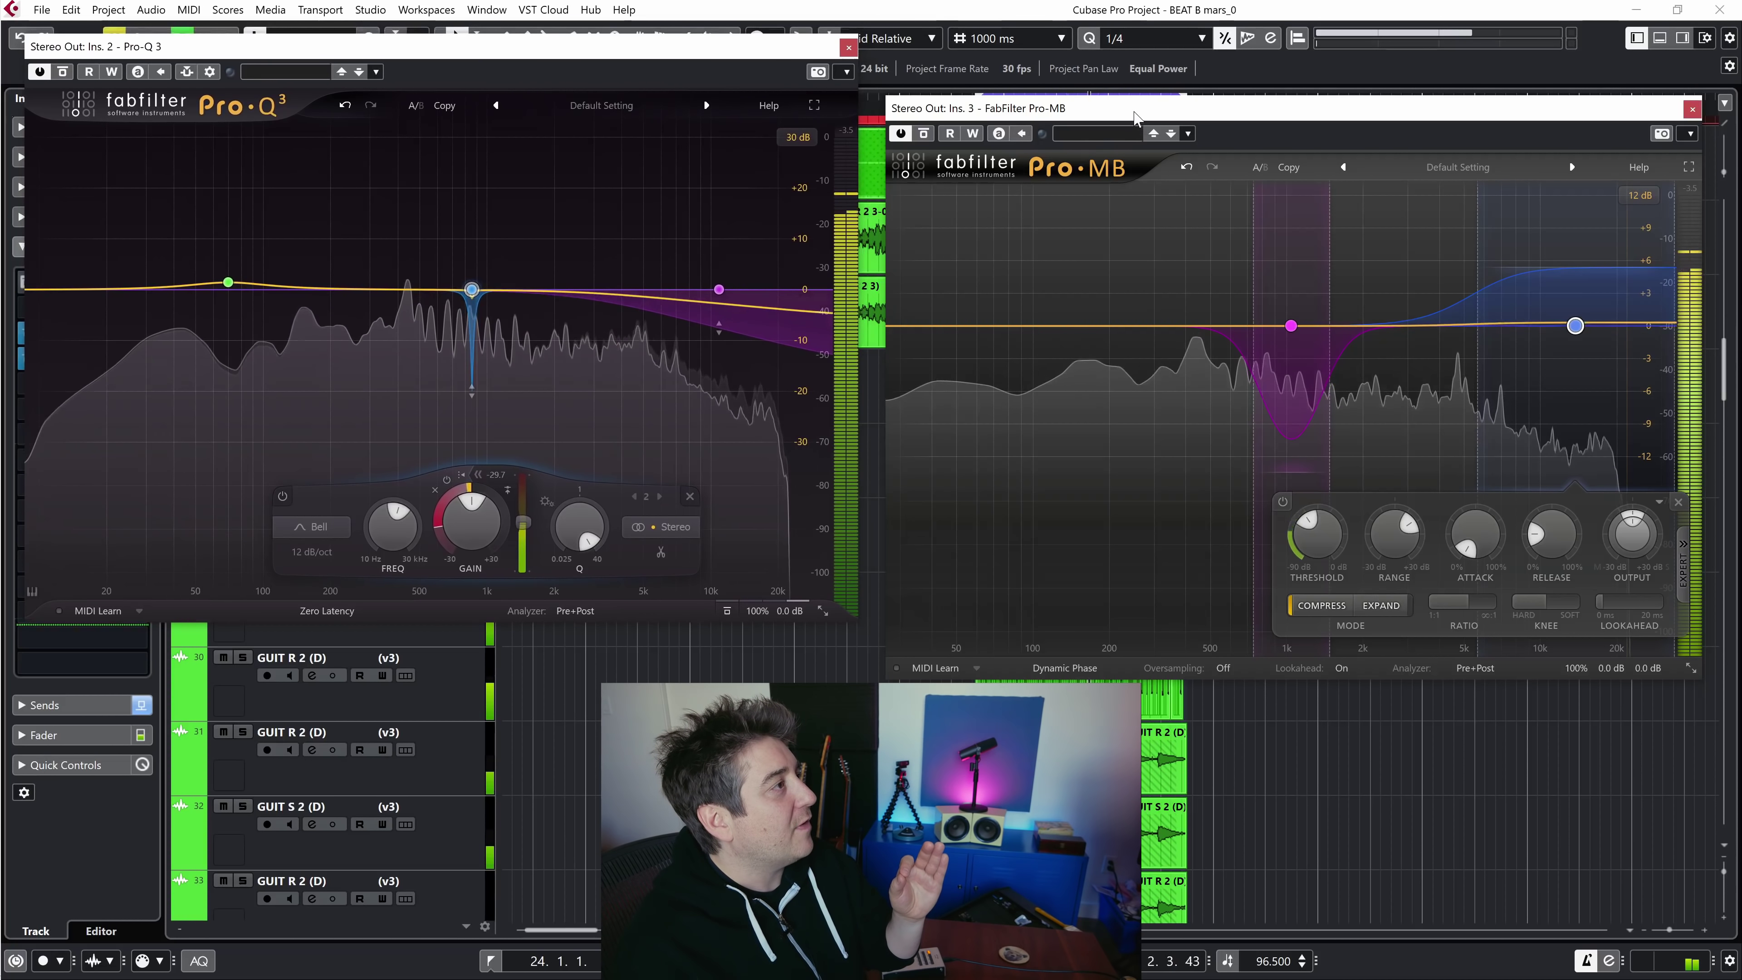
{"action": "left_click_drag", "start_coordinate": [1134, 113], "coordinate": [1115, 64]}
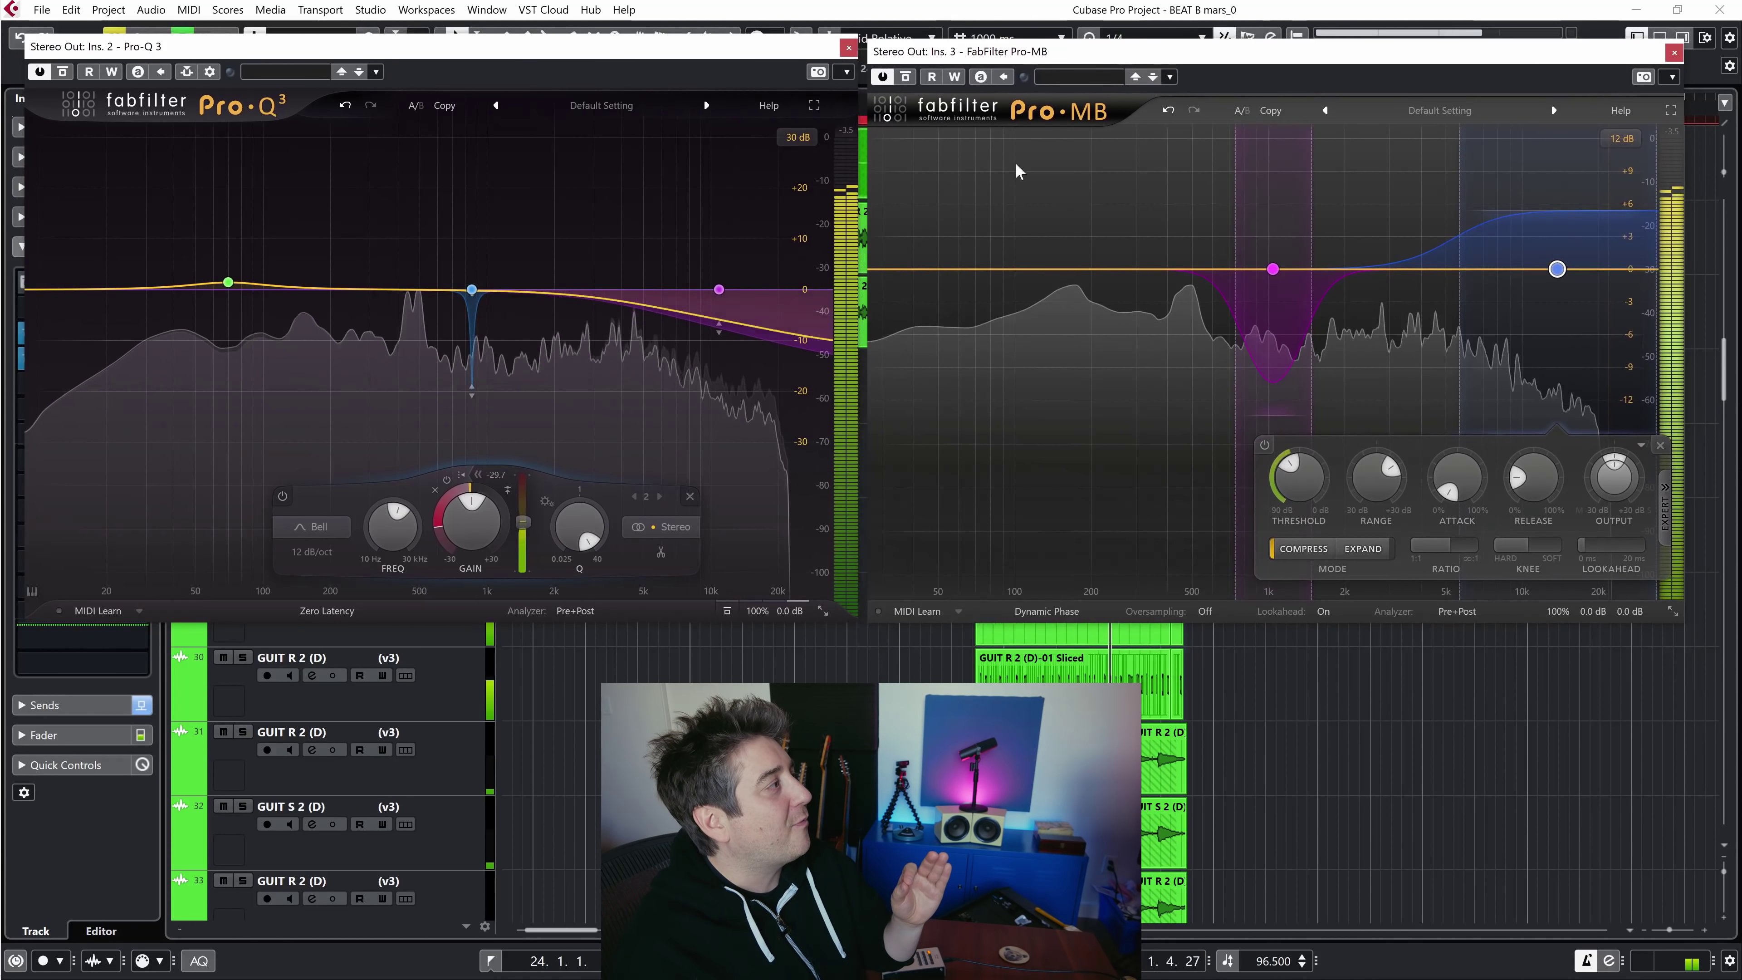
{"action": "mouse_move", "coordinate": [596, 540]}
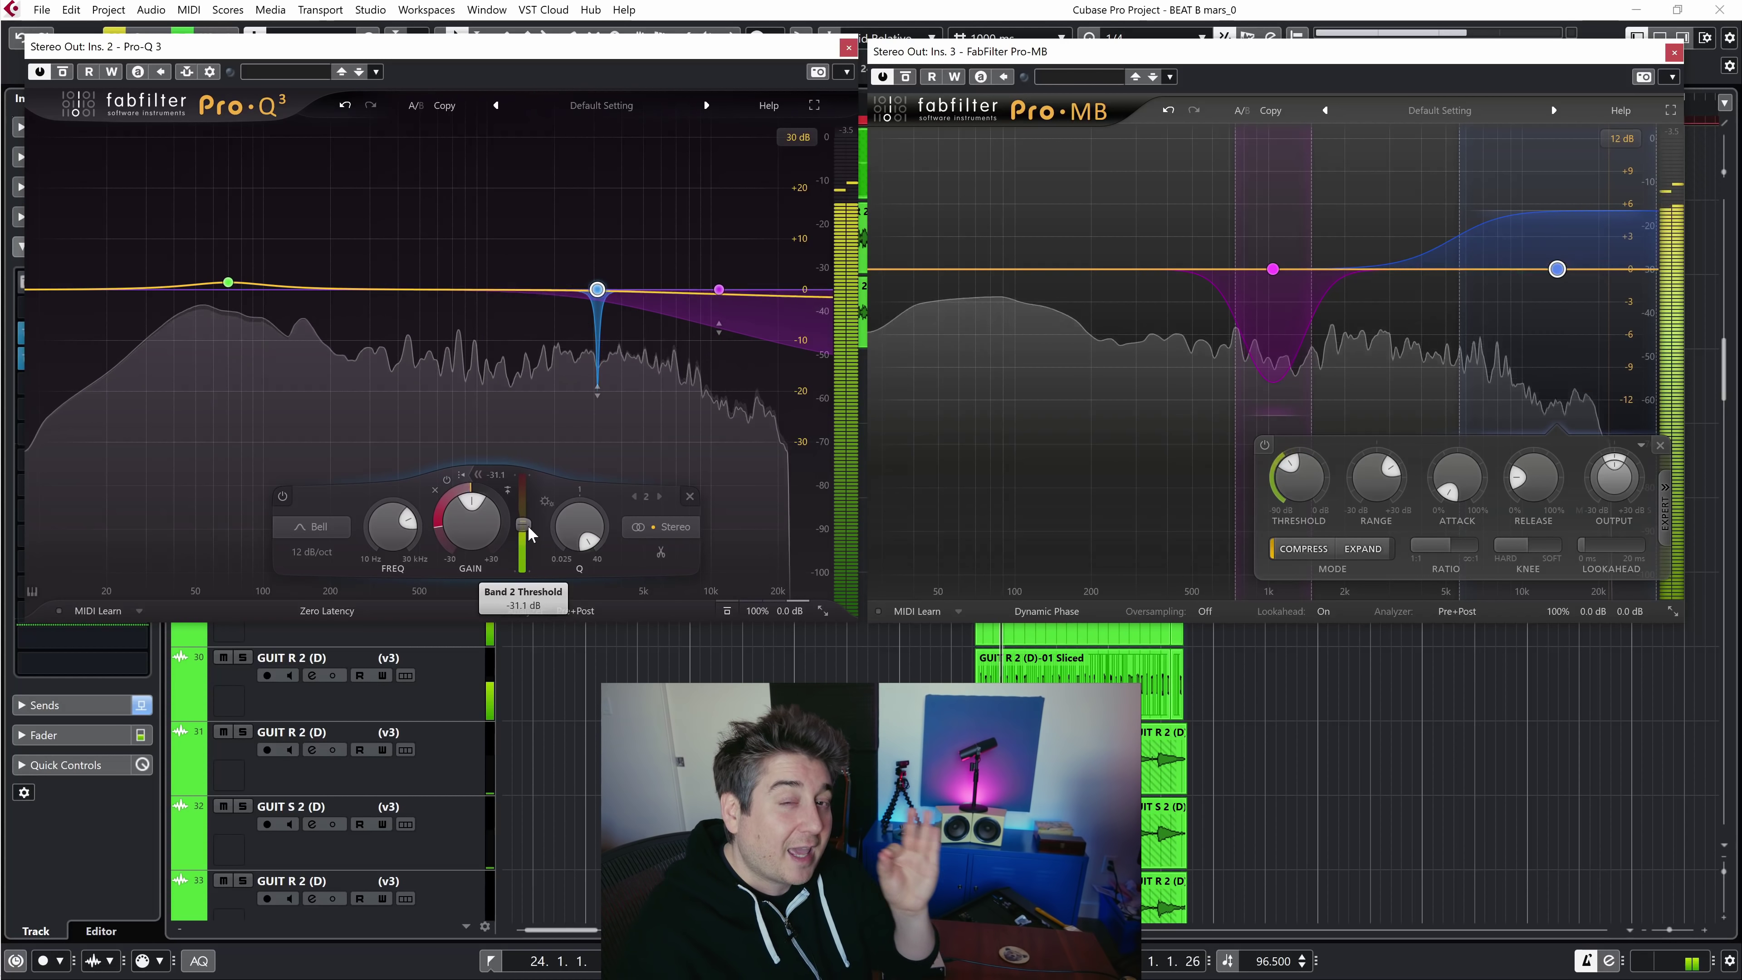
Select Pro-MB's mid band at 1042.1 Hz and shift the whole band slightly higher in frequency
{"action": "left_click", "coordinate": [1272, 268]}
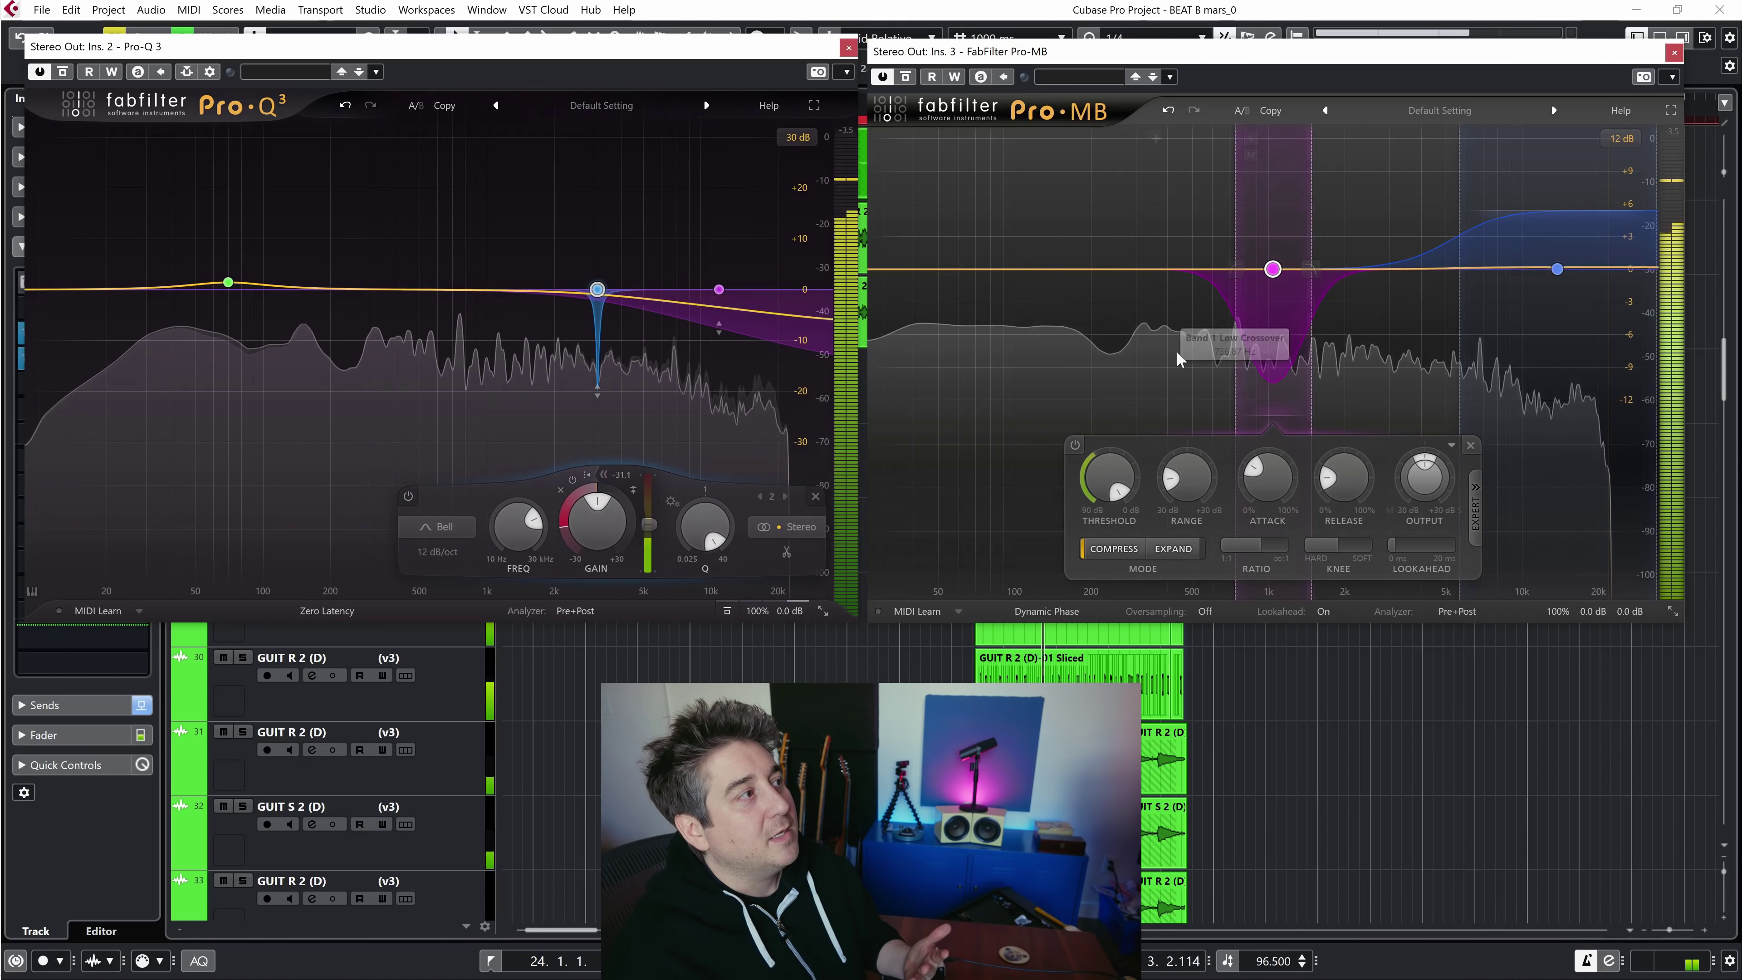
{"action": "mouse_move", "coordinate": [1273, 268]}
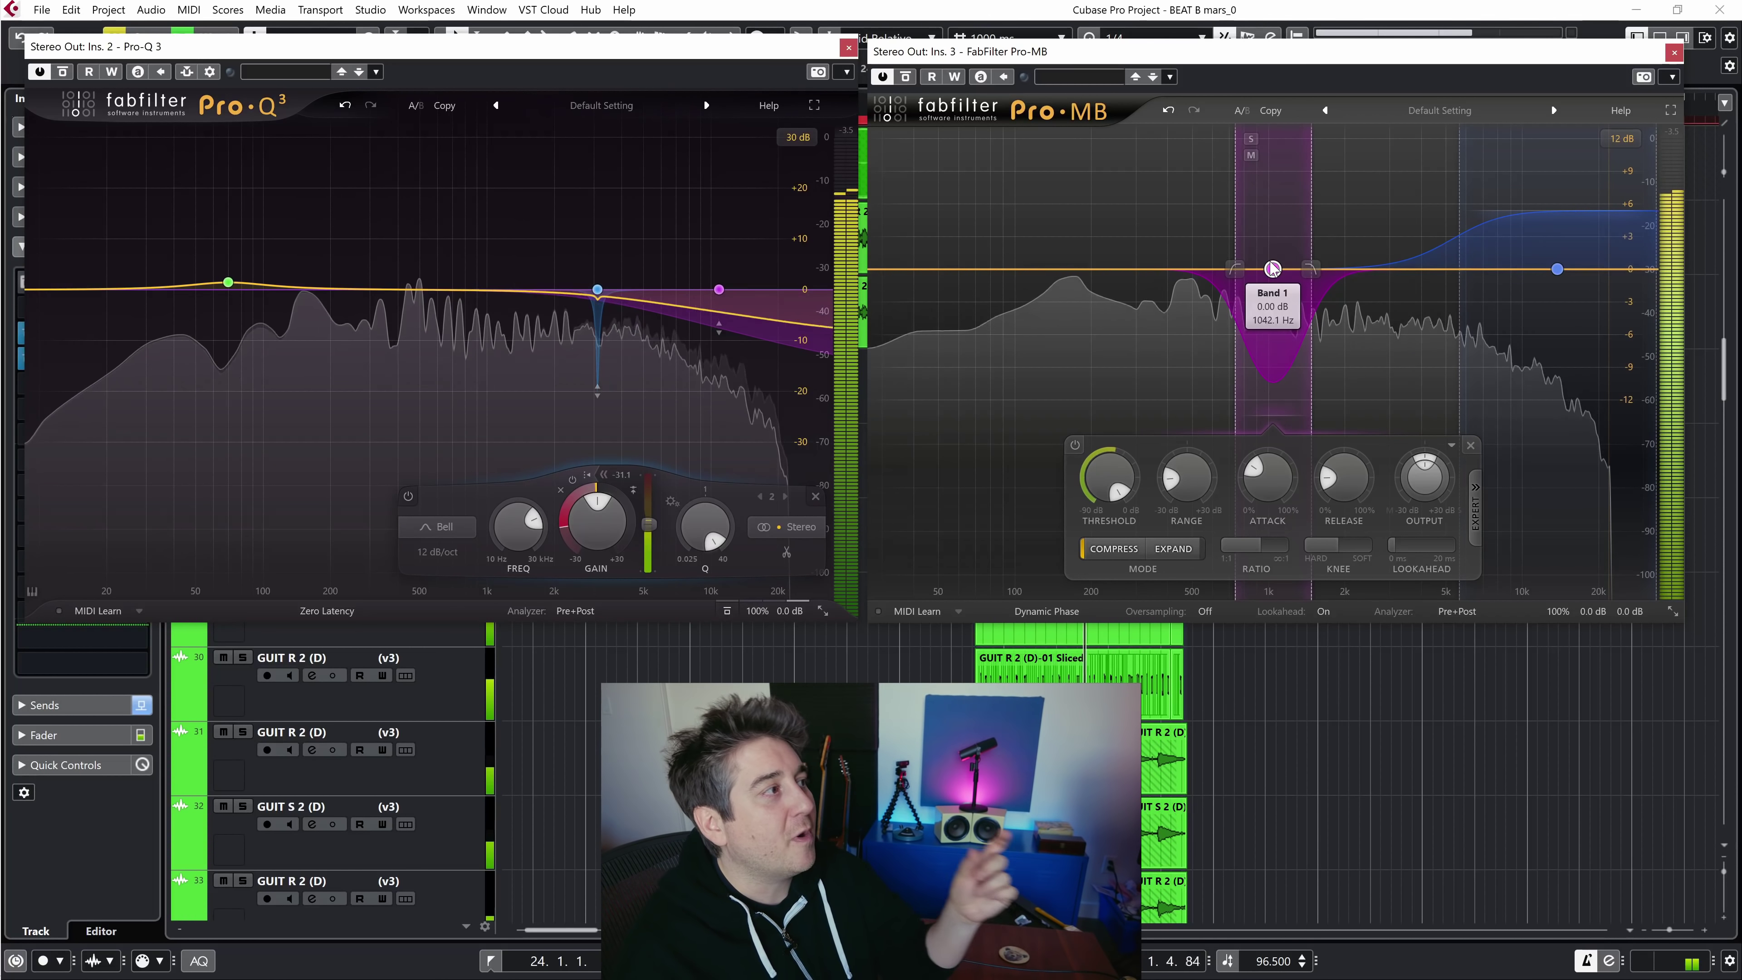
{"action": "left_click_drag", "start_coordinate": [1238, 269], "coordinate": [1328, 283]}
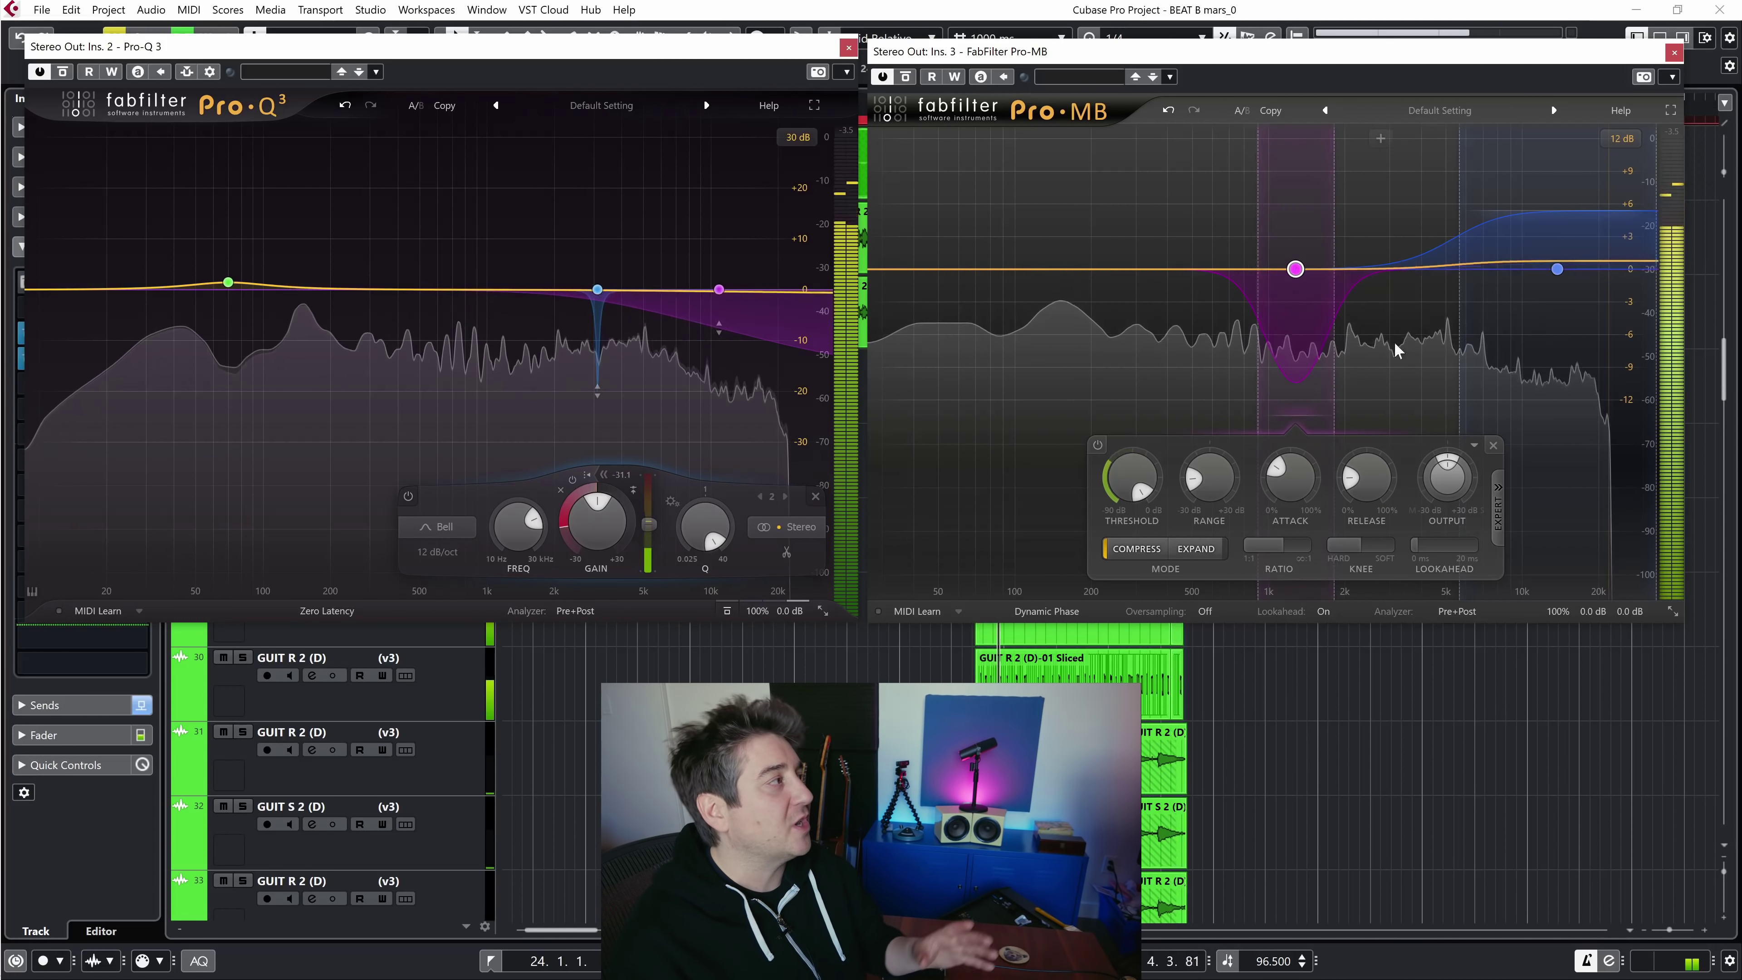
Switch the Pro-Q 3 band at 3111.7 Hz to automatic threshold and set its dynamic range to -14.44 dB
{"action": "mouse_move", "coordinate": [597, 290]}
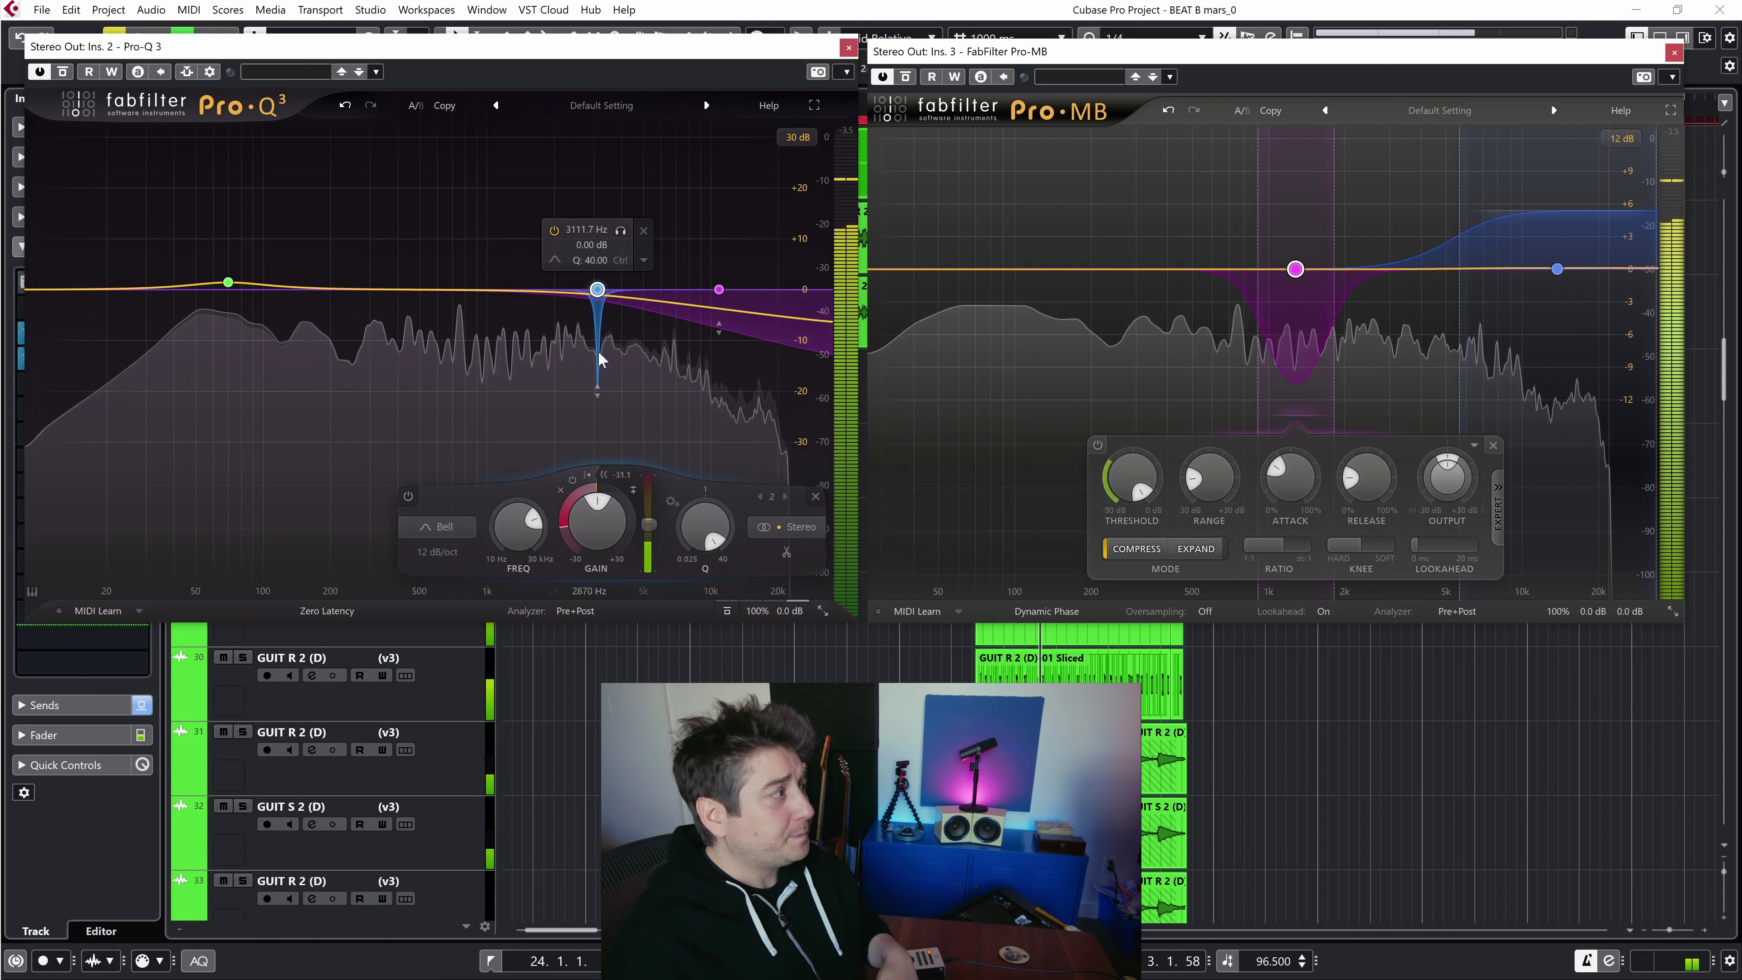
{"action": "left_click", "coordinate": [603, 472]}
{"action": "mouse_move", "coordinate": [567, 523]}
{"action": "scroll", "coordinate": [568, 526], "scroll_direction": "up", "scroll_amount": 1}
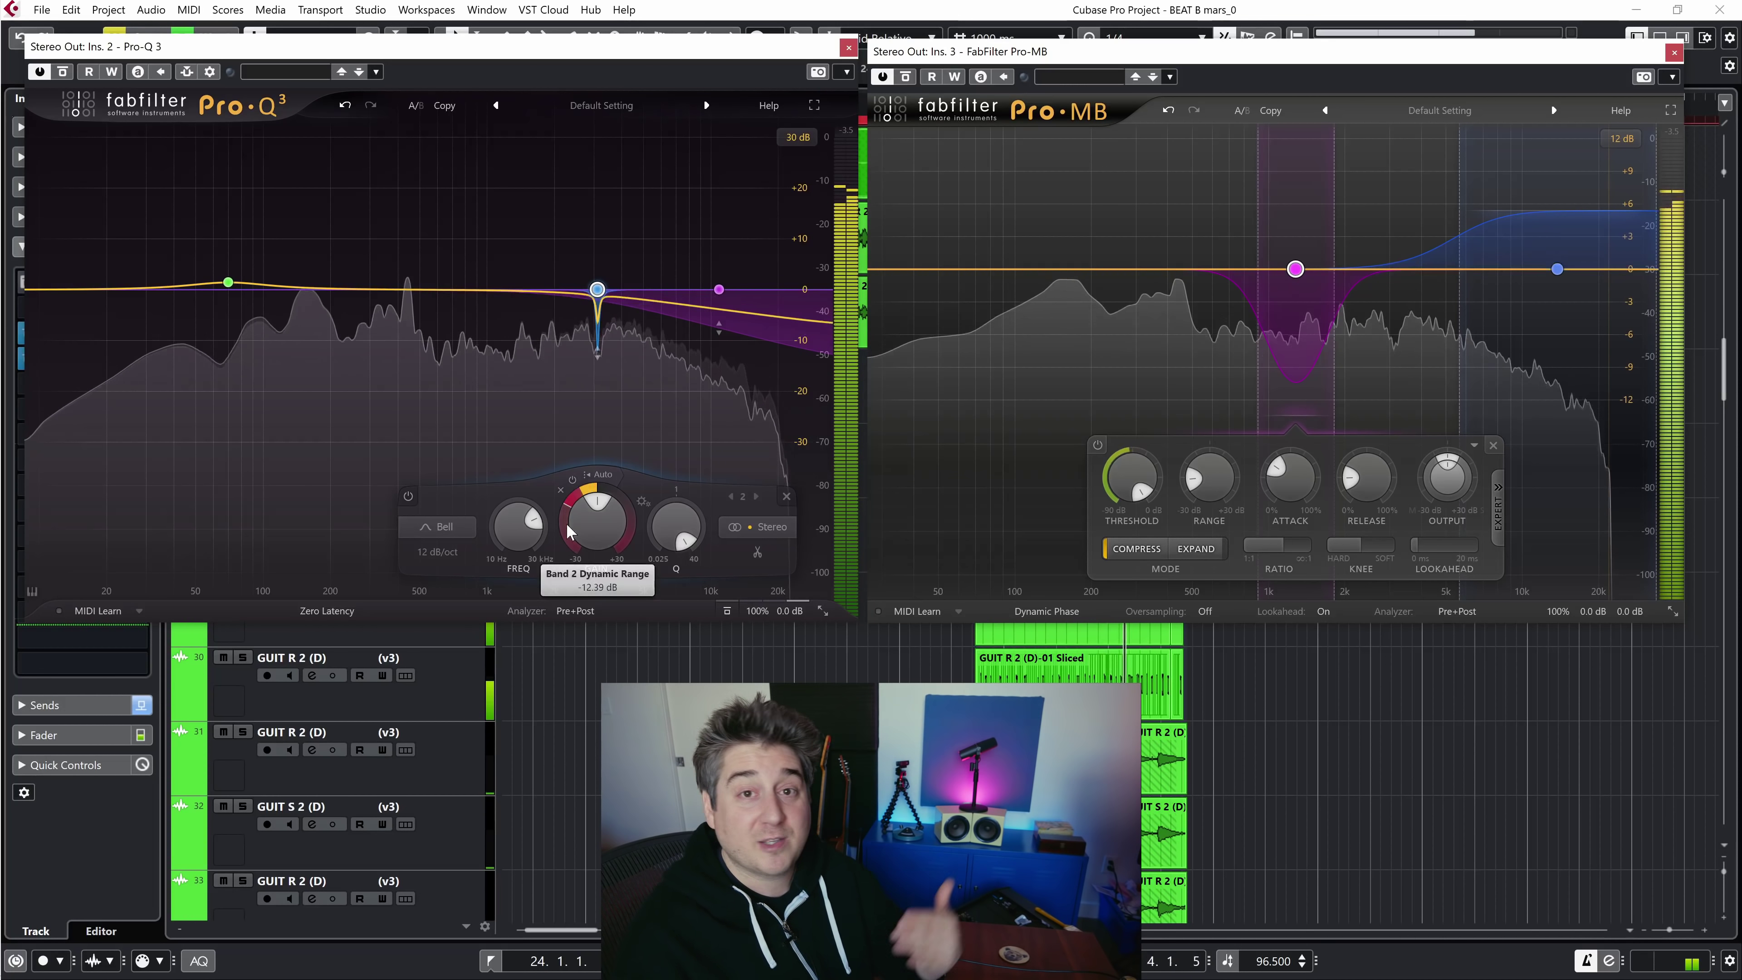
{"action": "scroll", "coordinate": [597, 489], "scroll_direction": "down", "scroll_amount": 4}
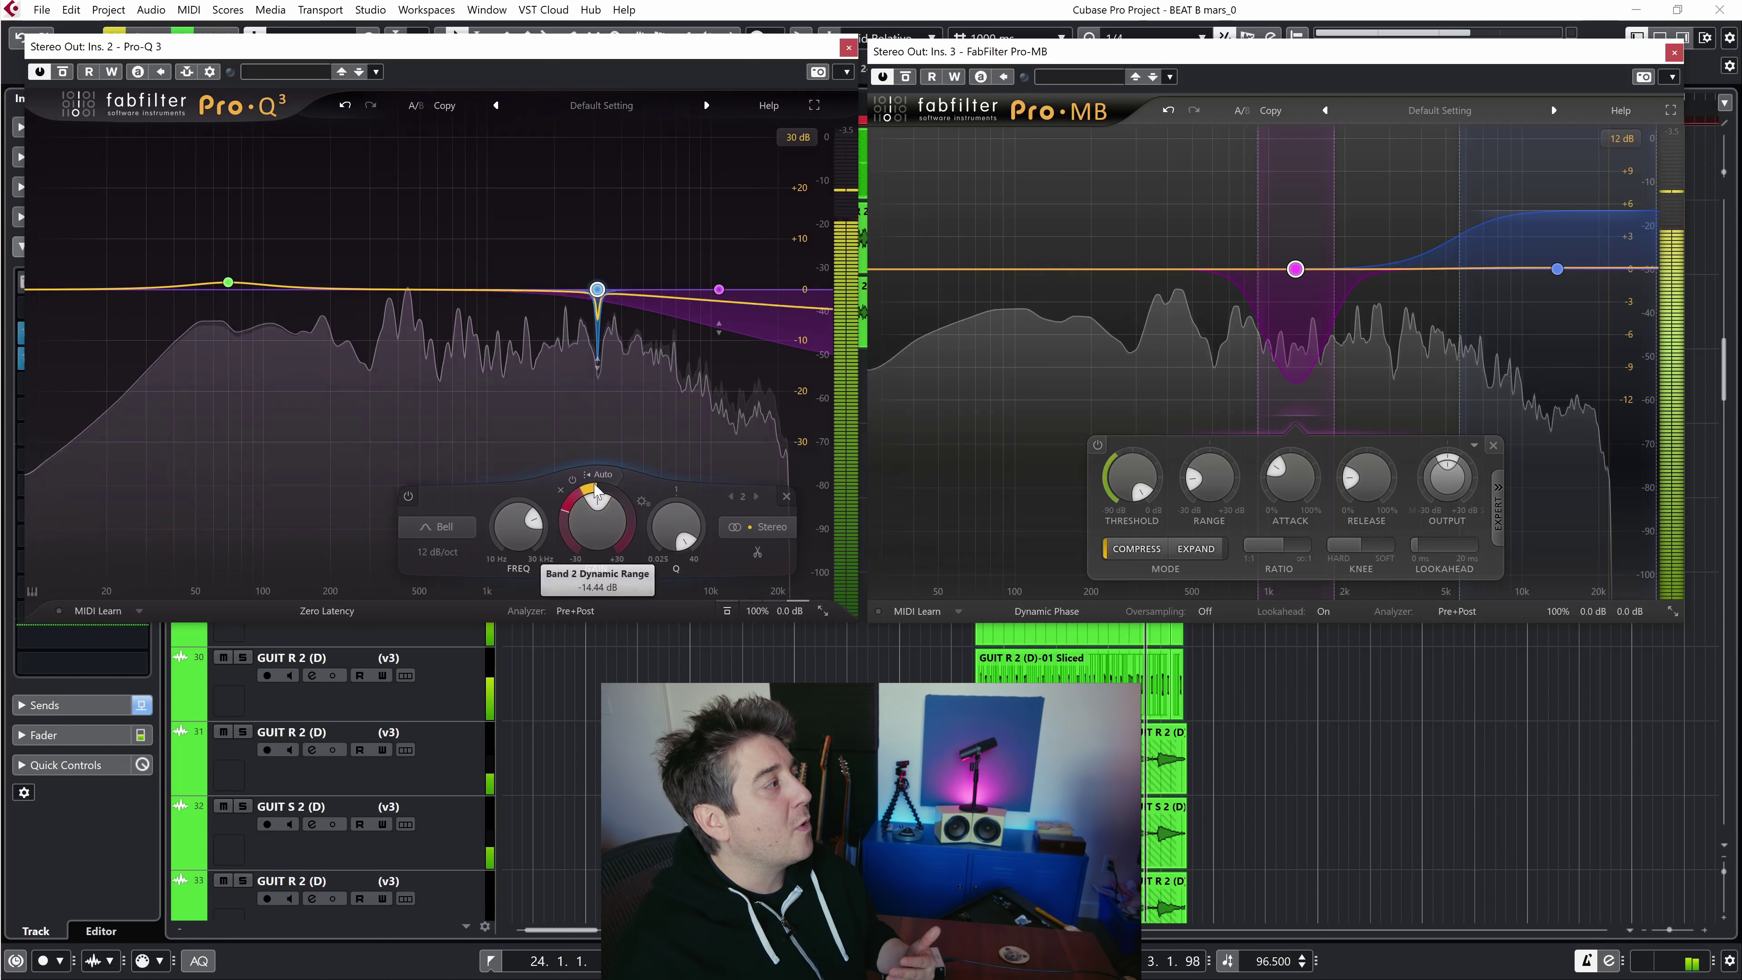
Return the 3111.7 Hz band to a manual threshold and set it to -27.0 dB
{"action": "left_click", "coordinate": [600, 468]}
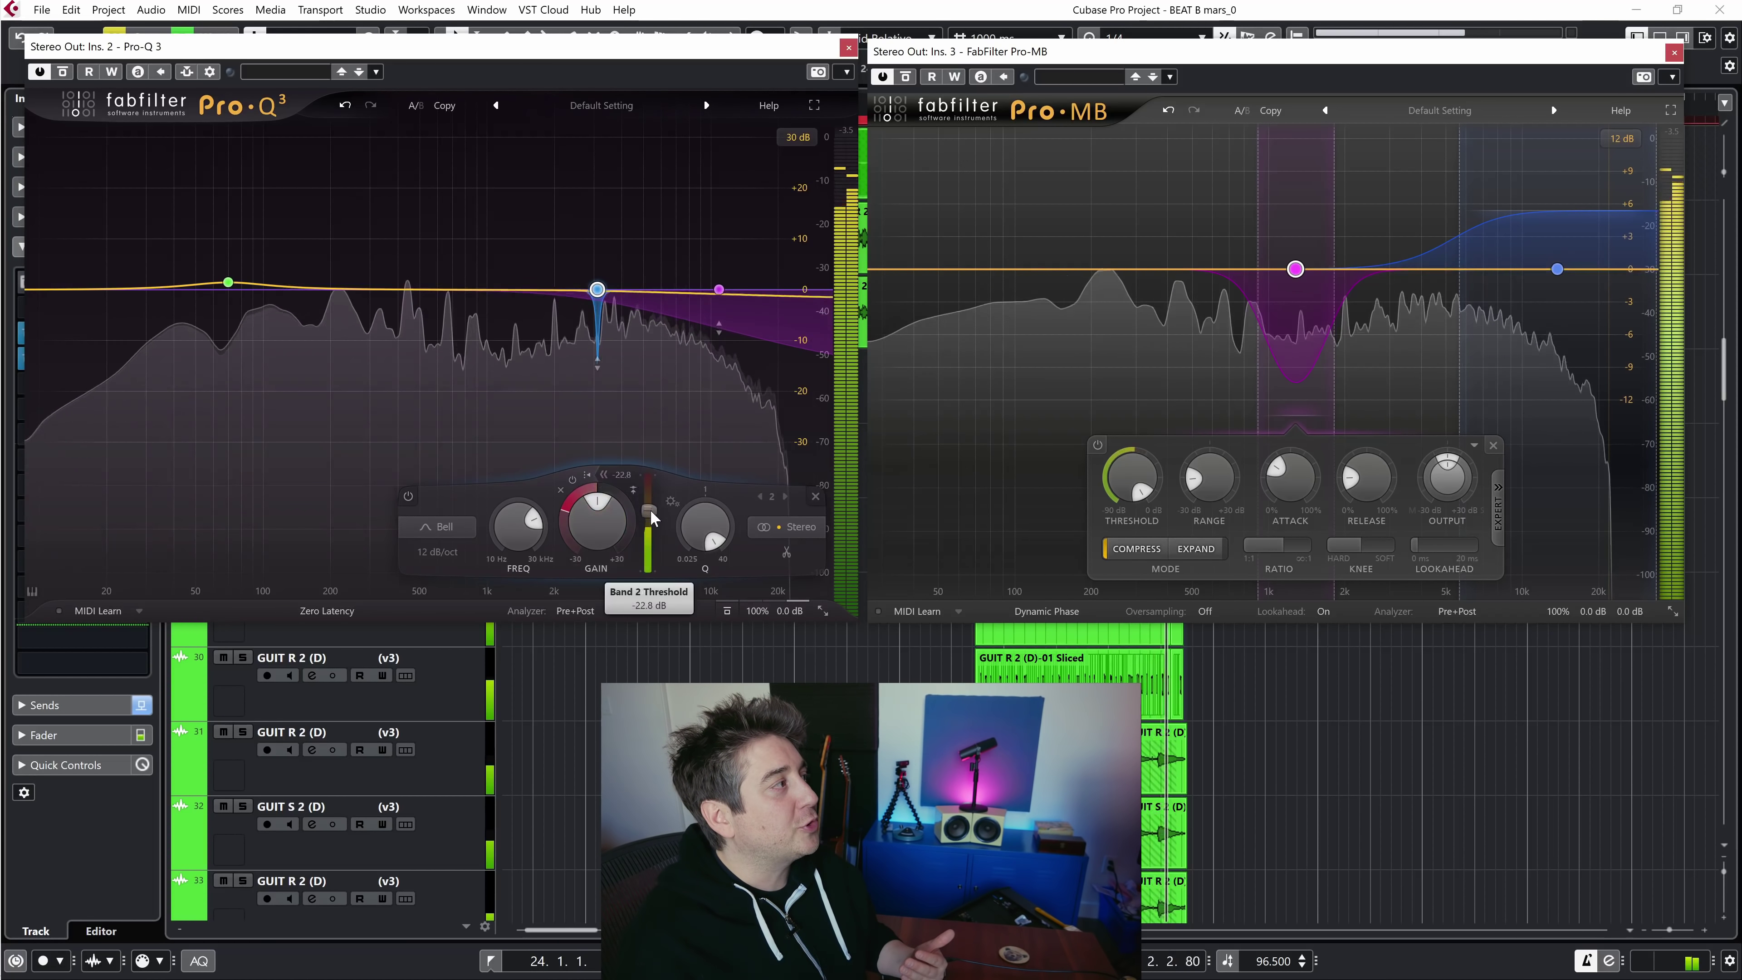
{"action": "scroll", "coordinate": [650, 514], "scroll_direction": "down", "scroll_amount": 3}
{"action": "scroll", "coordinate": [653, 513], "scroll_direction": "down", "scroll_amount": 3}
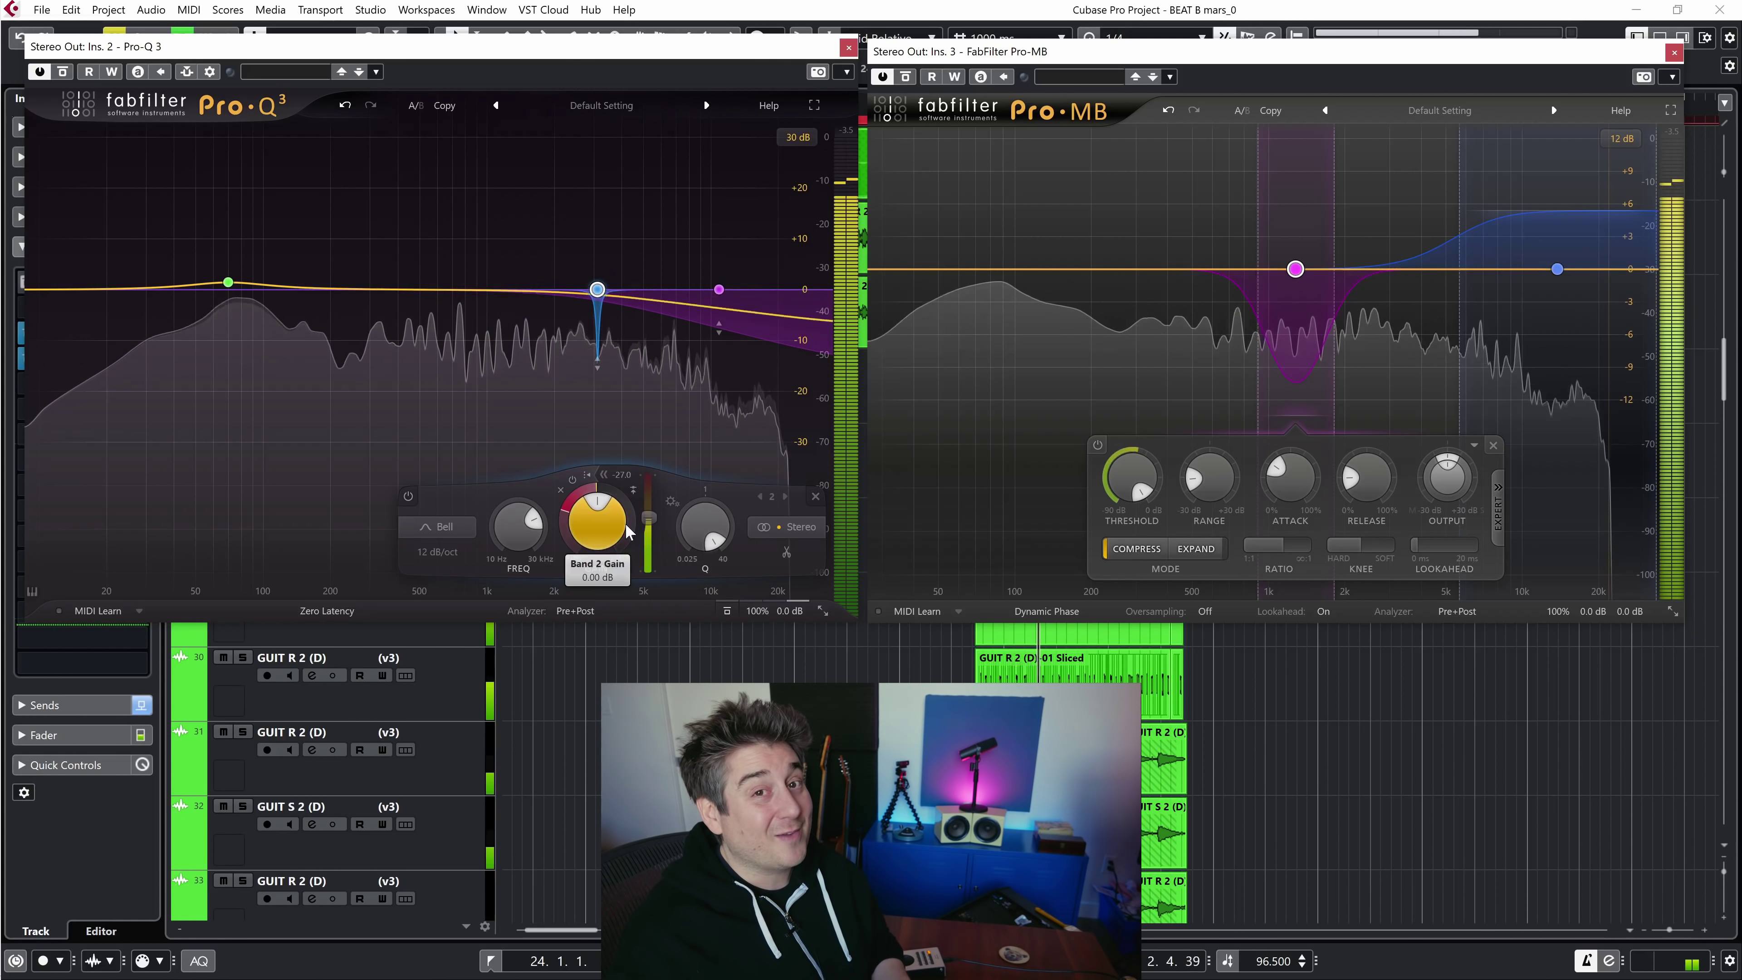
{"action": "mouse_move", "coordinate": [624, 523]}
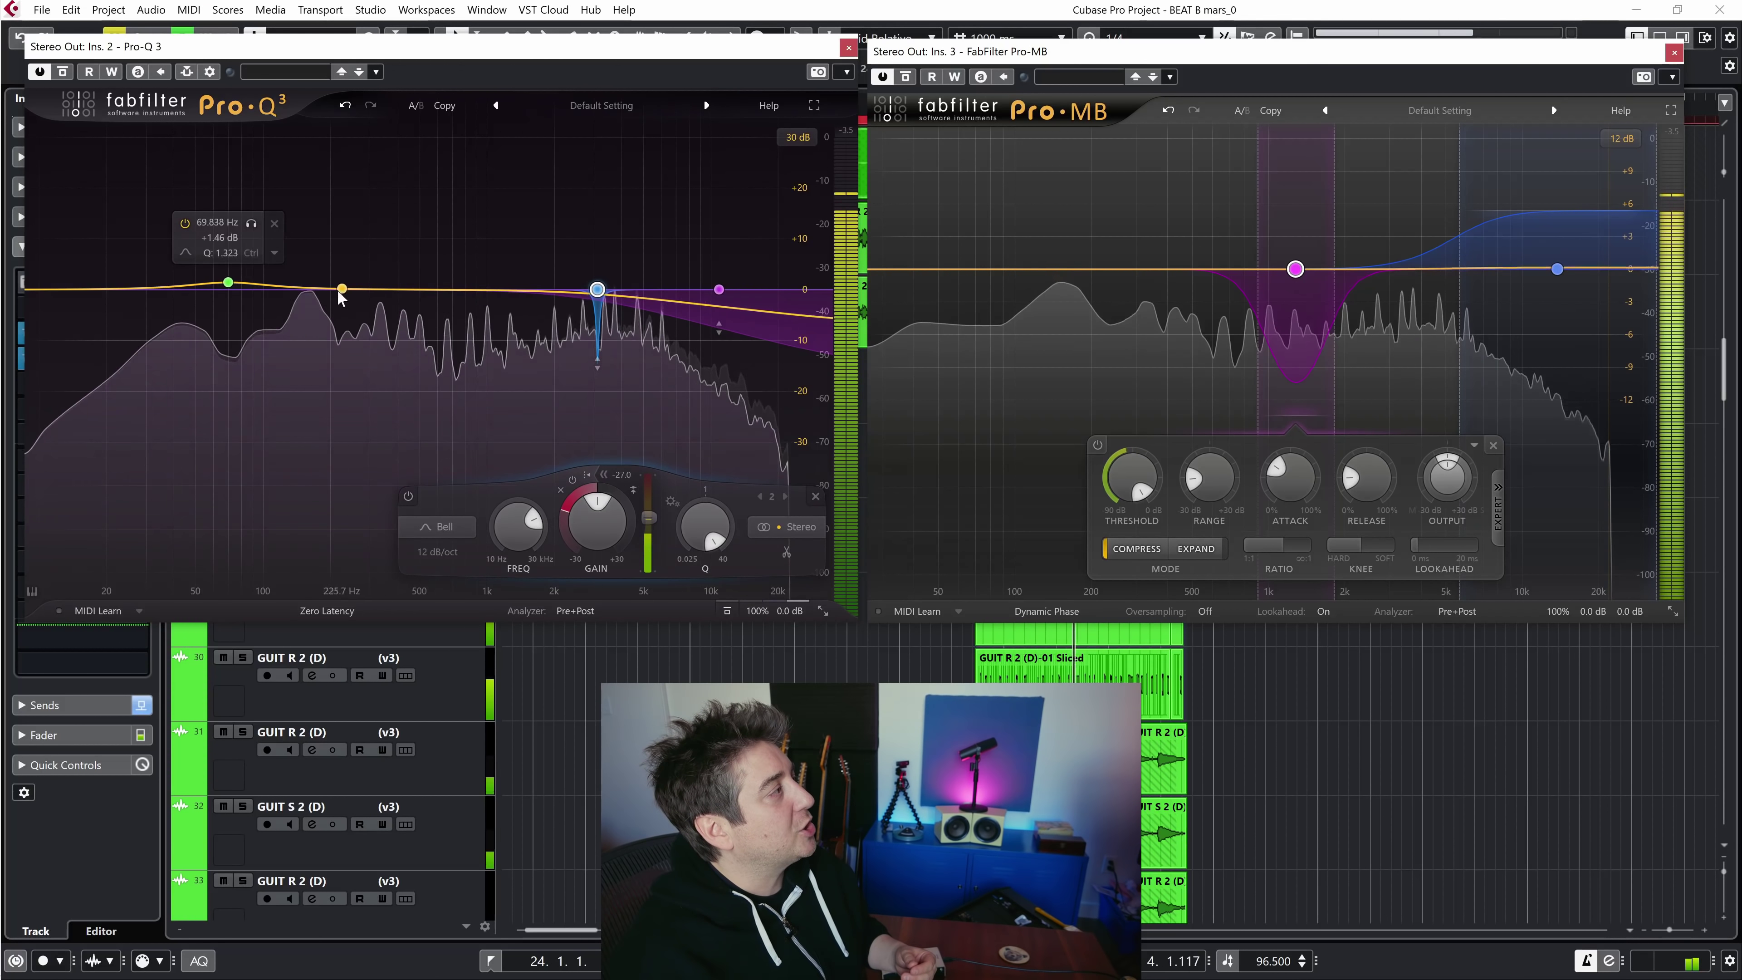
Add a dynamic bell band between 100 and 200 Hz in Pro-Q 3 with a small downward range and narrow its Q
{"action": "mouse_move", "coordinate": [328, 293]}
{"action": "left_mouse_down"}
{"action": "mouse_move", "coordinate": [304, 295]}
{"action": "mouse_move", "coordinate": [313, 312]}
{"action": "left_mouse_up"}
{"action": "scroll", "coordinate": [312, 312], "scroll_direction": "up", "scroll_amount": 5}
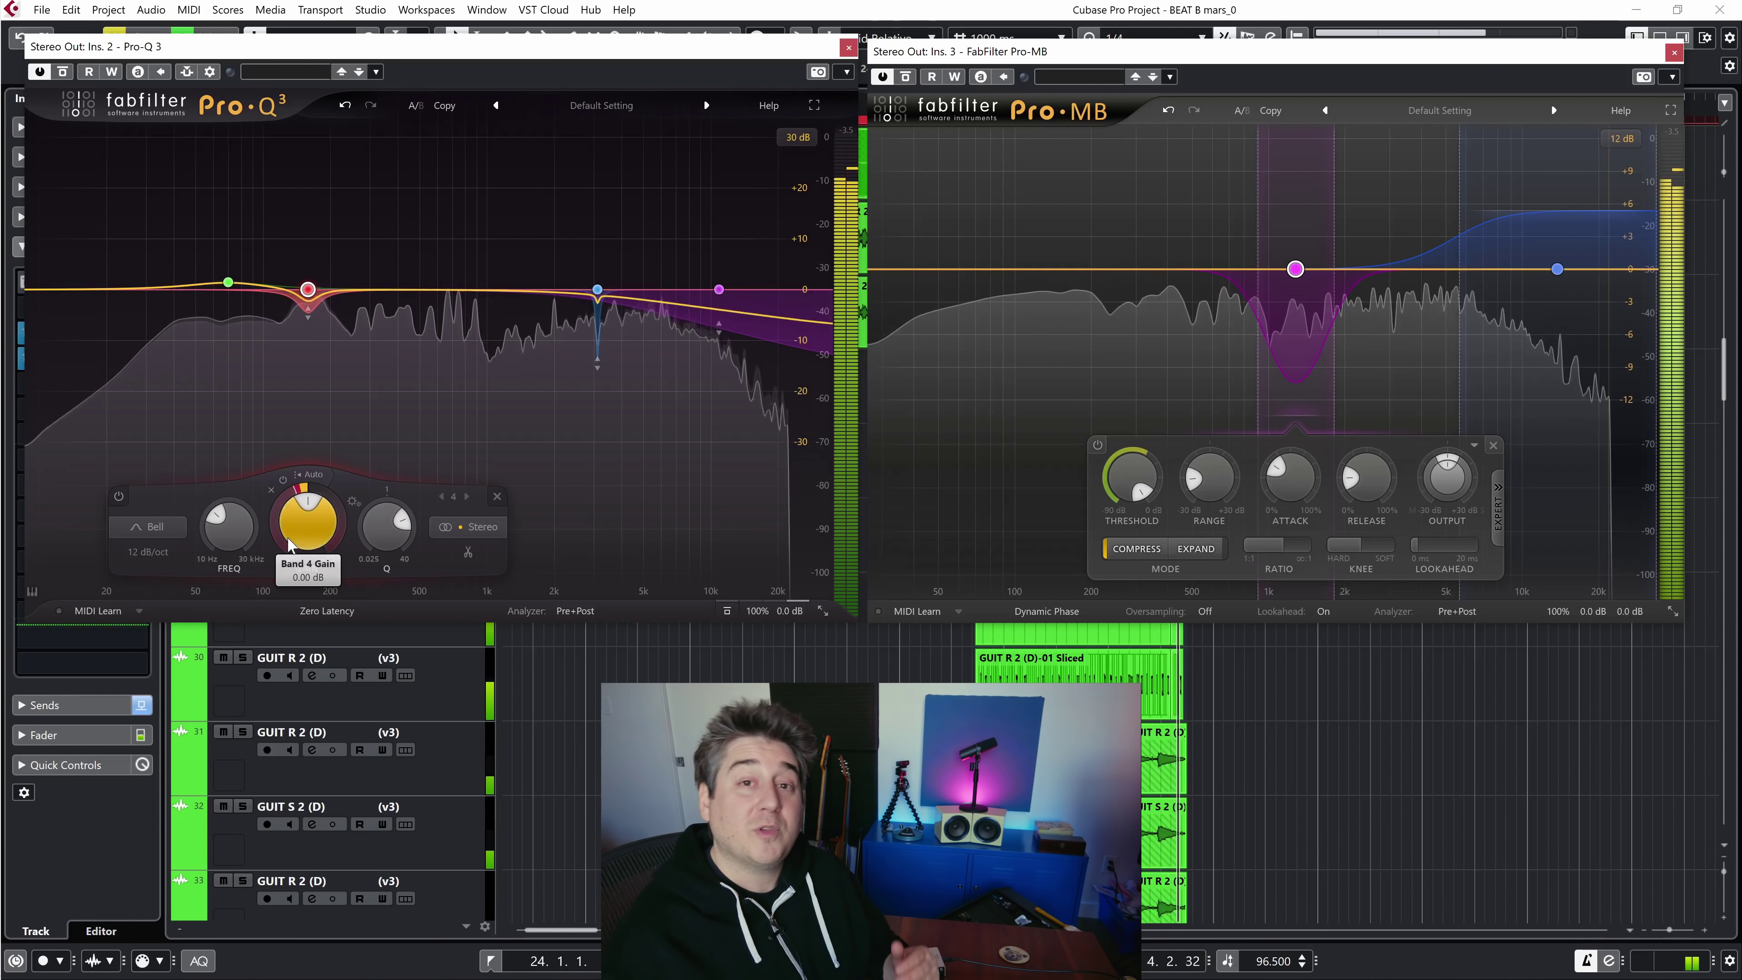
{"action": "mouse_move", "coordinate": [290, 546]}
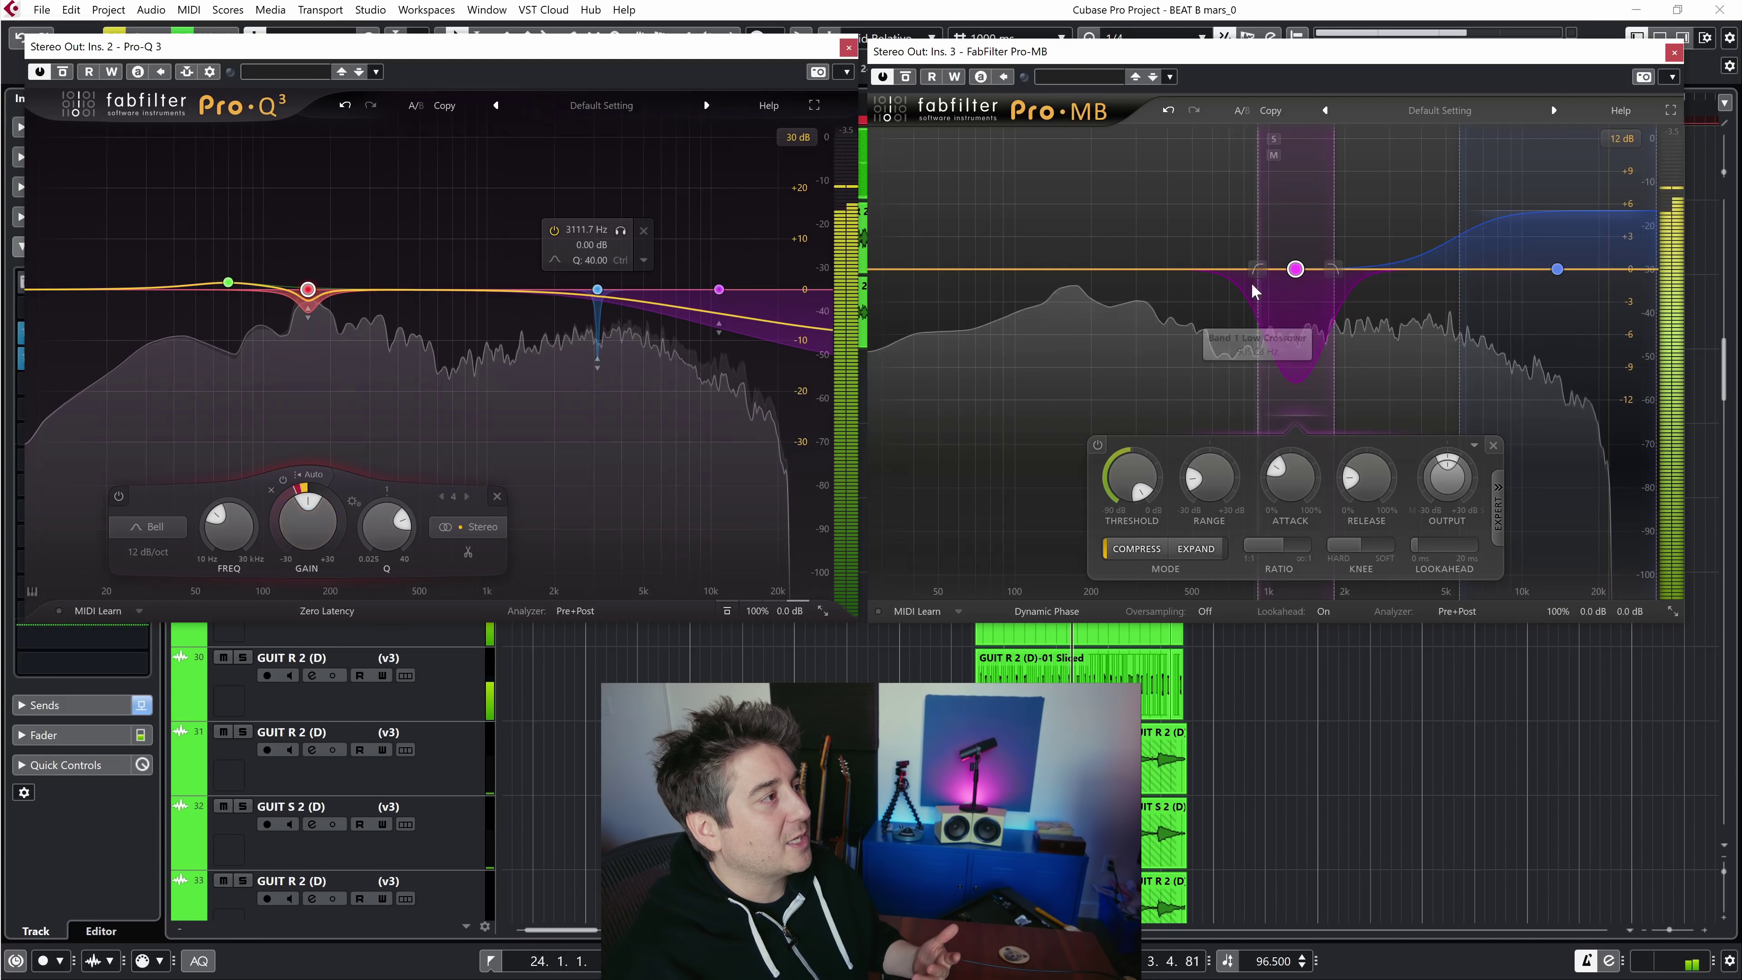
Sweep Pro-MB's mid band down to about 133 Hz and back up to just below 2 kHz
{"action": "left_click_drag", "start_coordinate": [1303, 271], "coordinate": [1053, 284]}
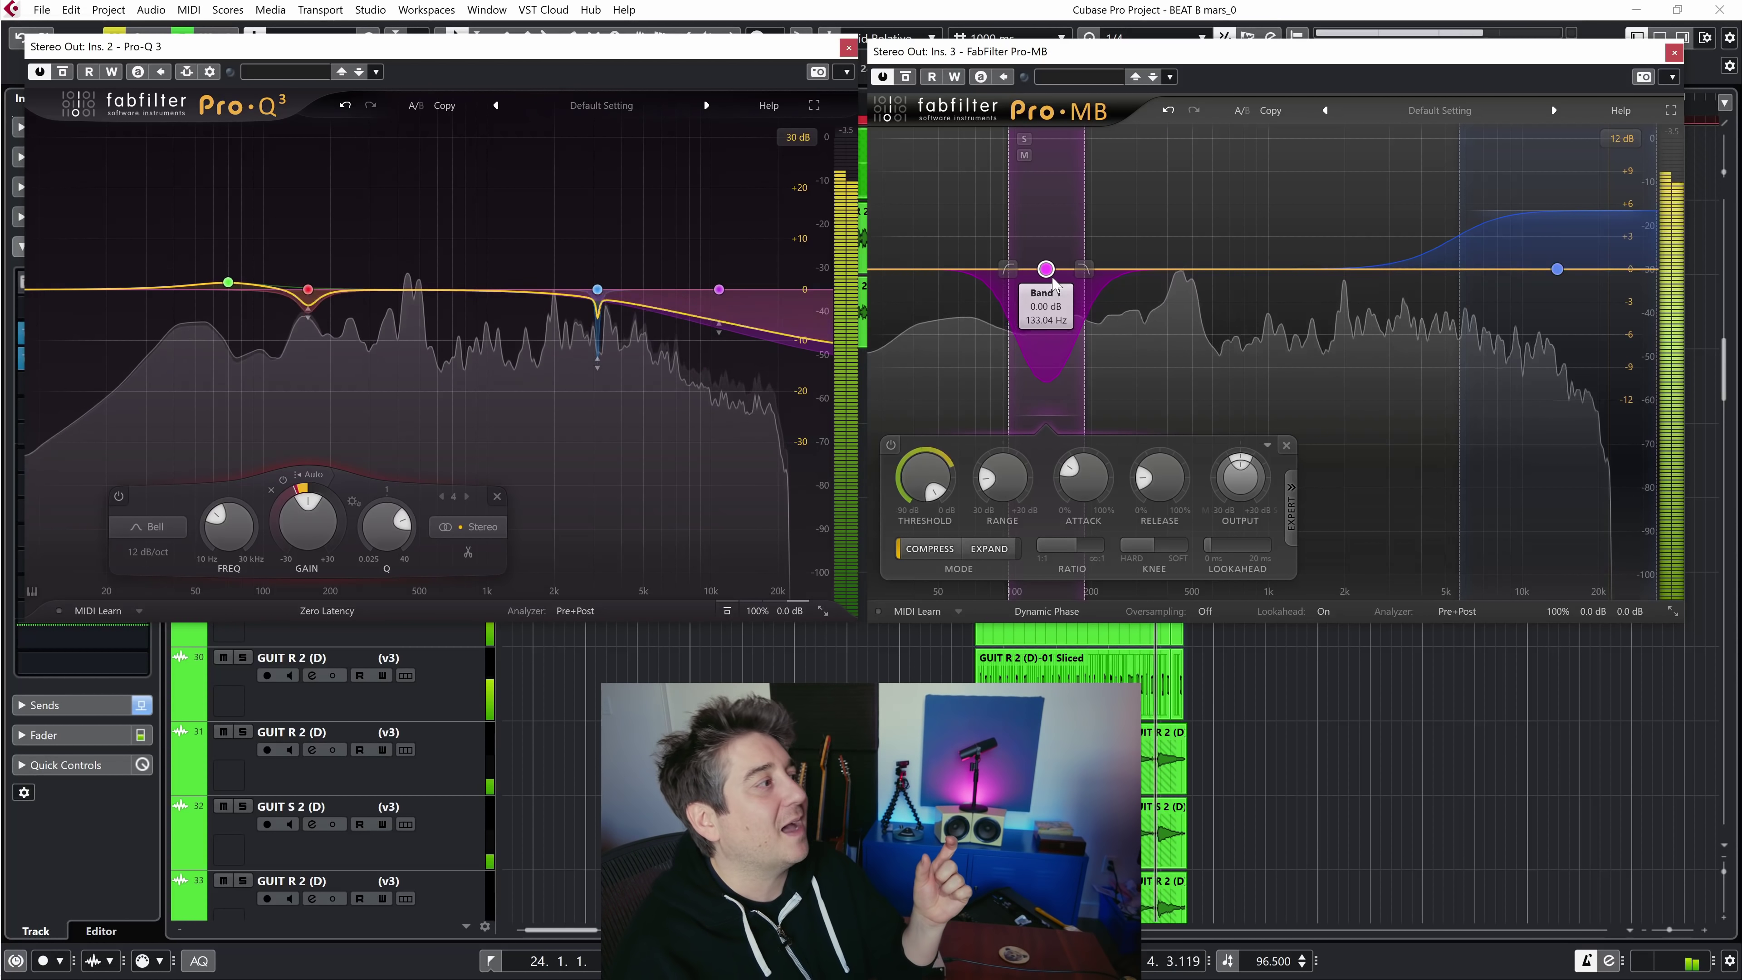
{"action": "left_click_drag", "start_coordinate": [1048, 273], "coordinate": [1337, 318]}
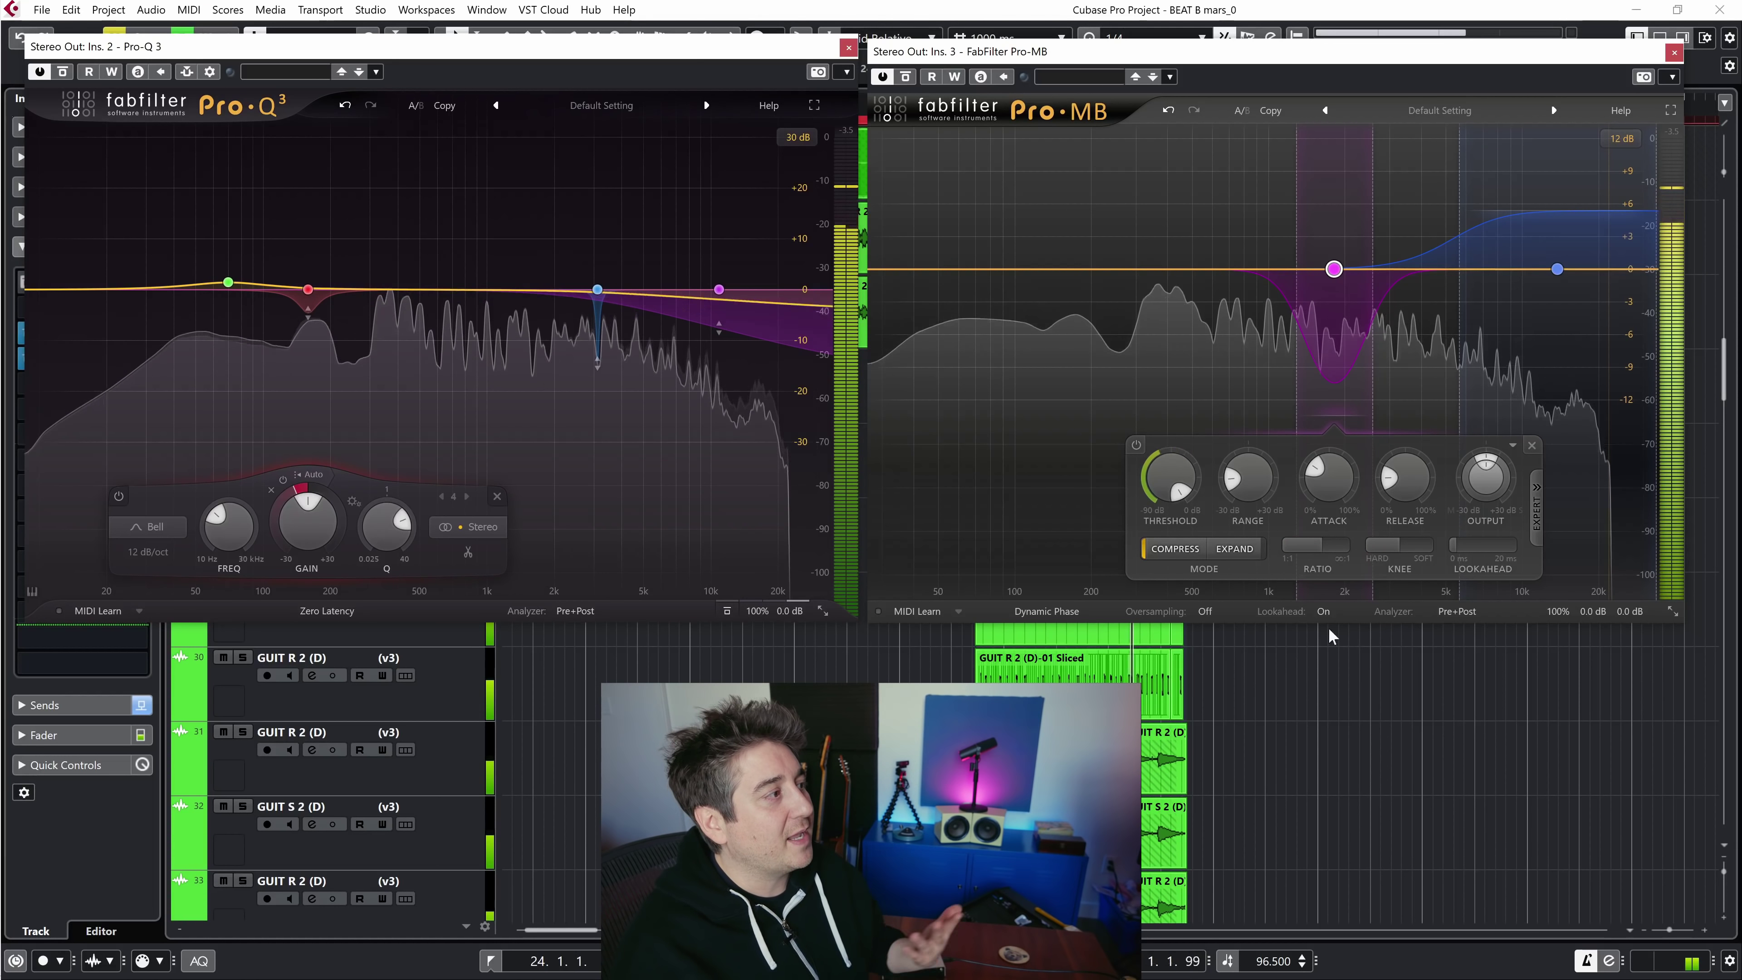
Review the phase processing modes offered by Pro-MB and Pro-Q 3, keeping Dynamic Phase and Zero Latency
{"action": "left_click", "coordinate": [1062, 608]}
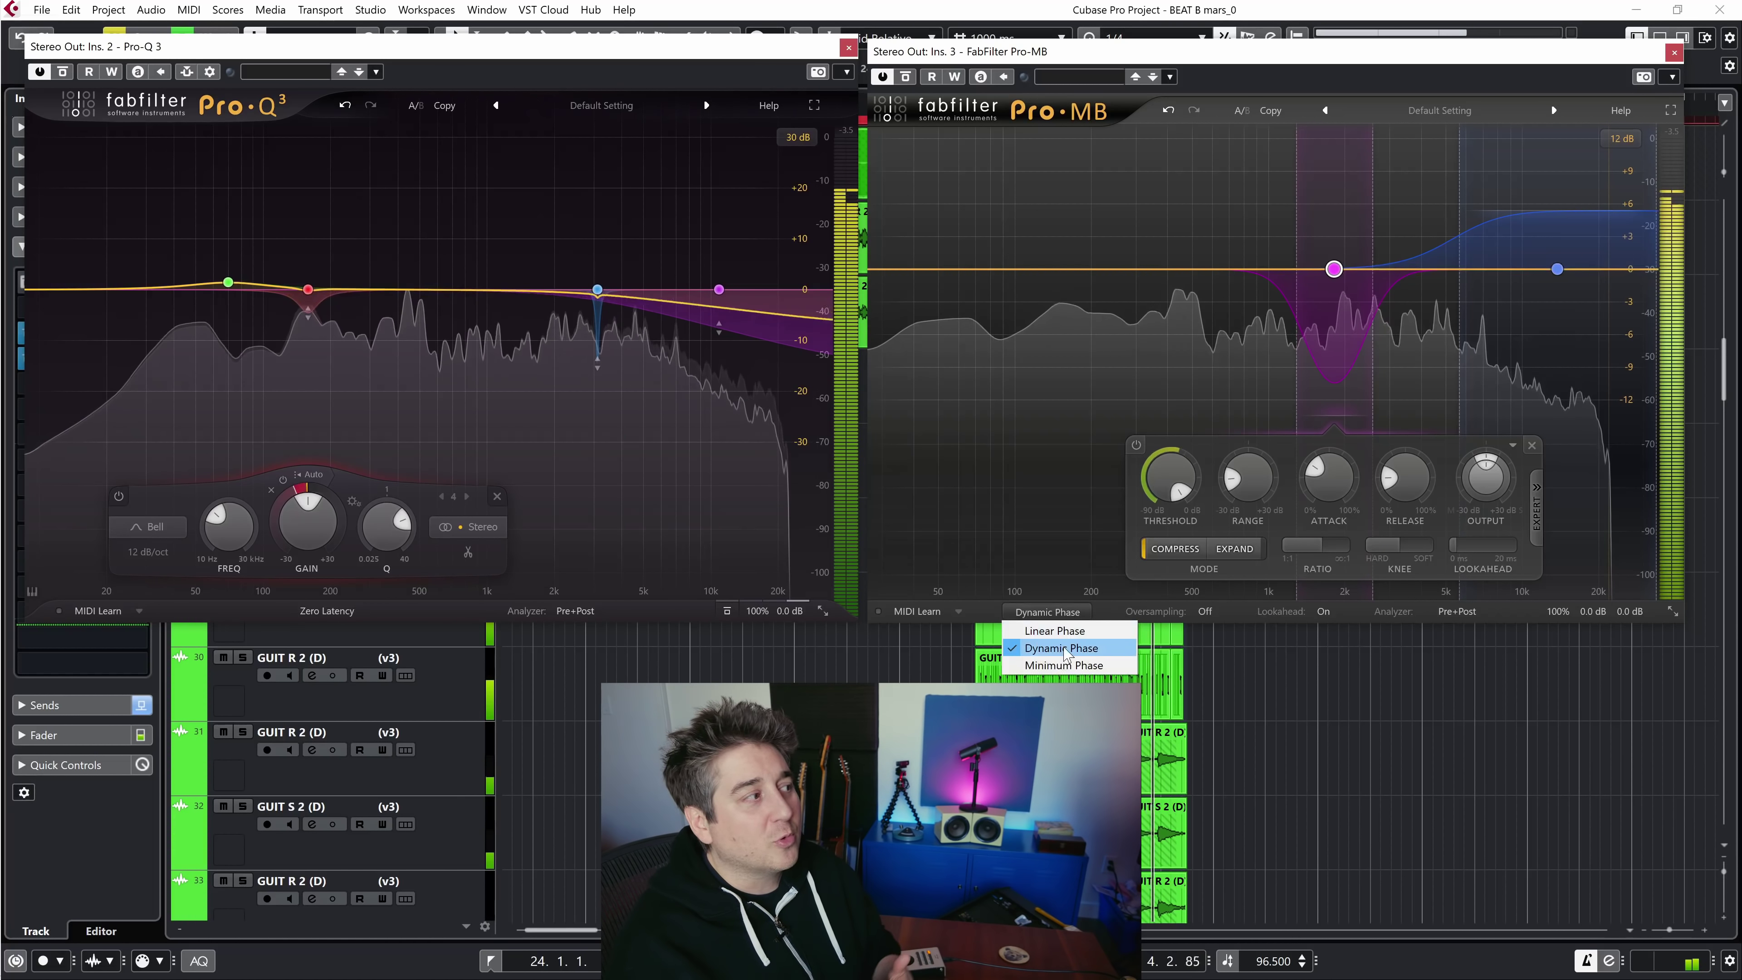
{"action": "left_click", "coordinate": [989, 605]}
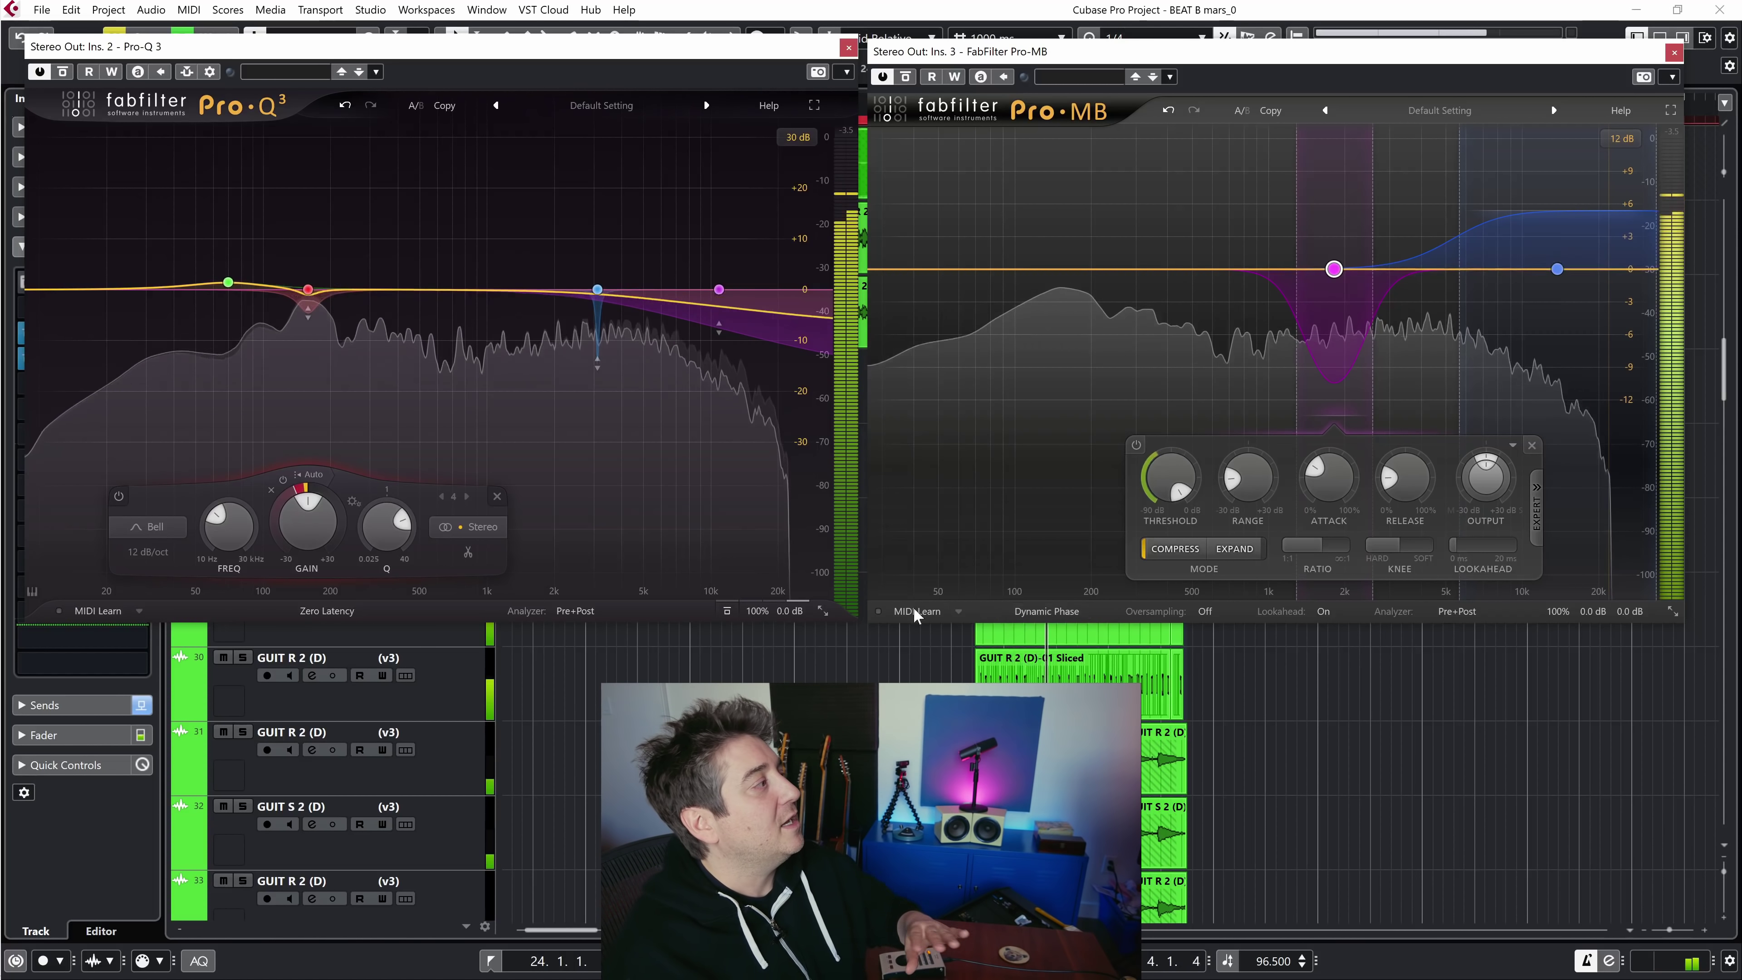
{"action": "left_click", "coordinate": [343, 617]}
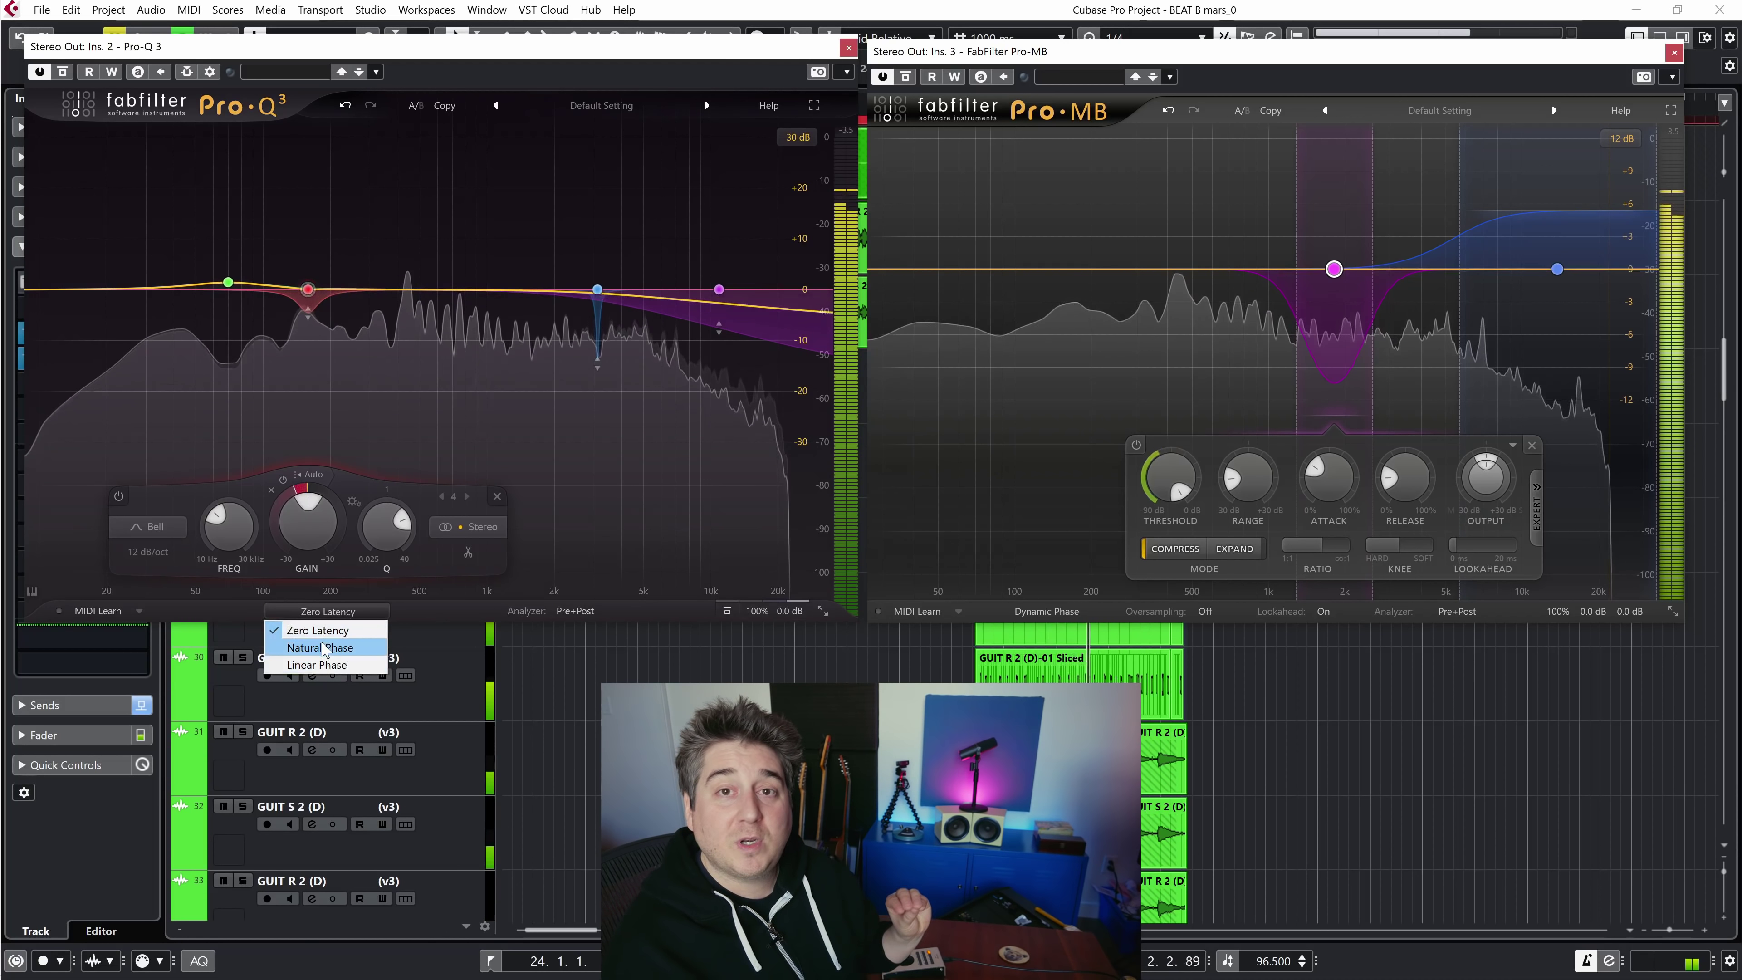
{"action": "left_click", "coordinate": [611, 73]}
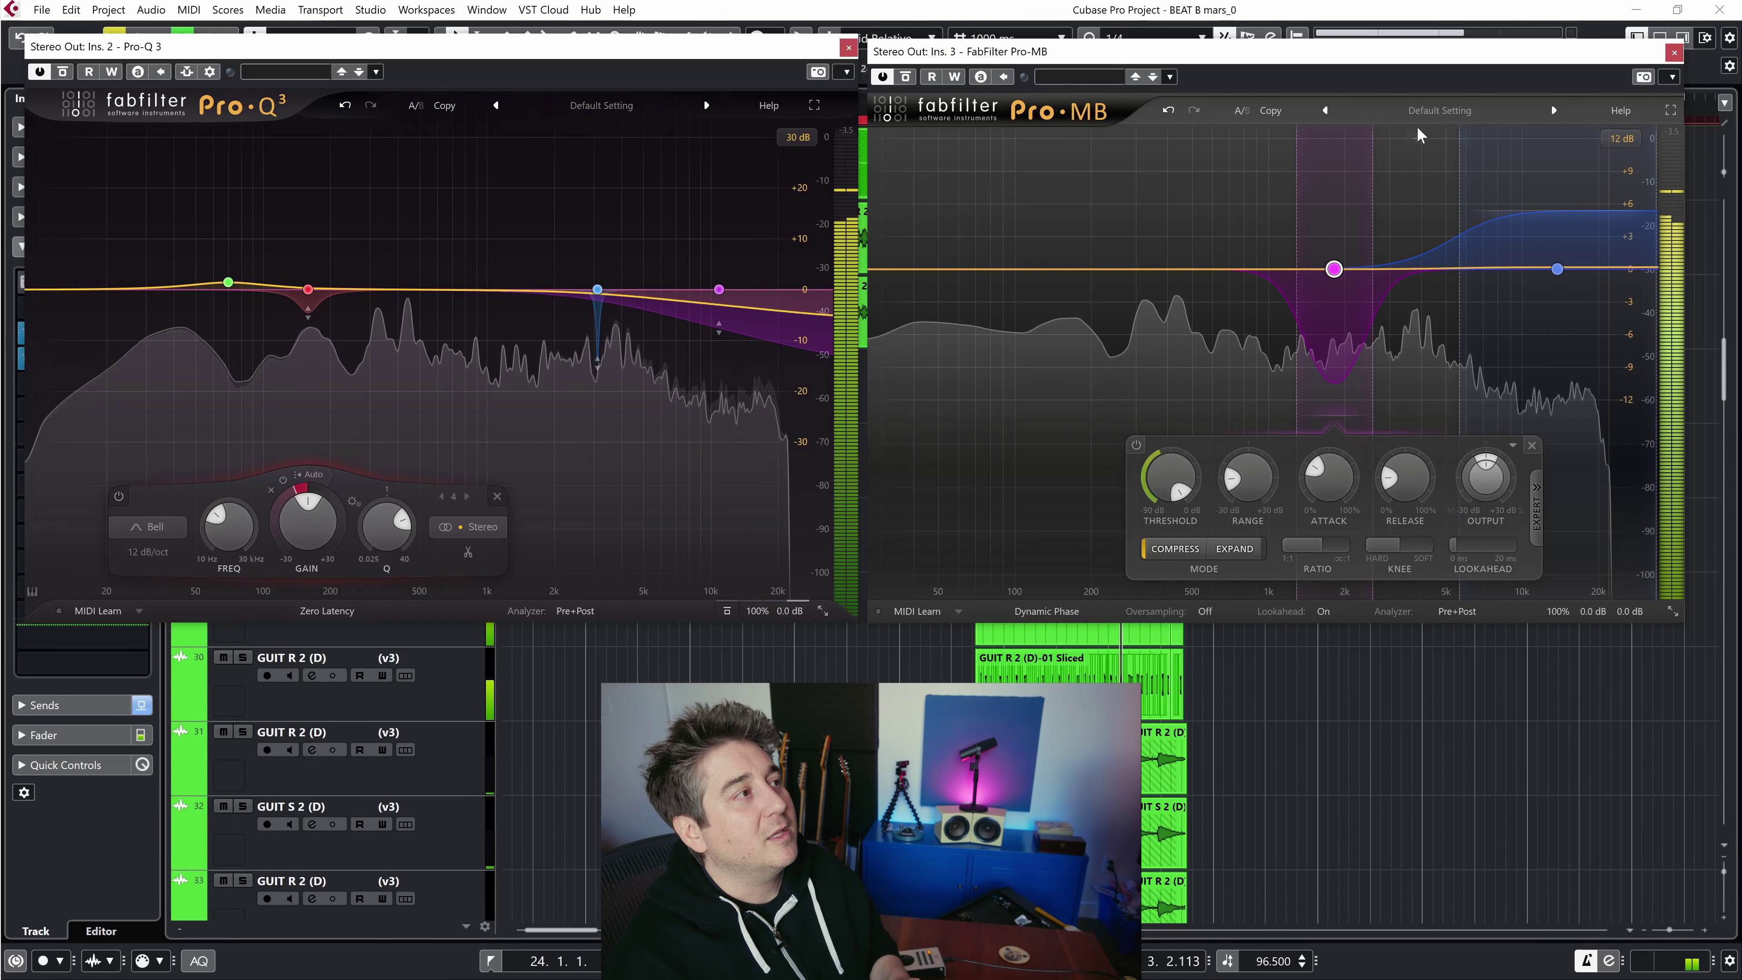
Add a new compression band centred at 3803.5 Hz between Pro-MB's two existing bands
{"action": "left_click", "coordinate": [1414, 140]}
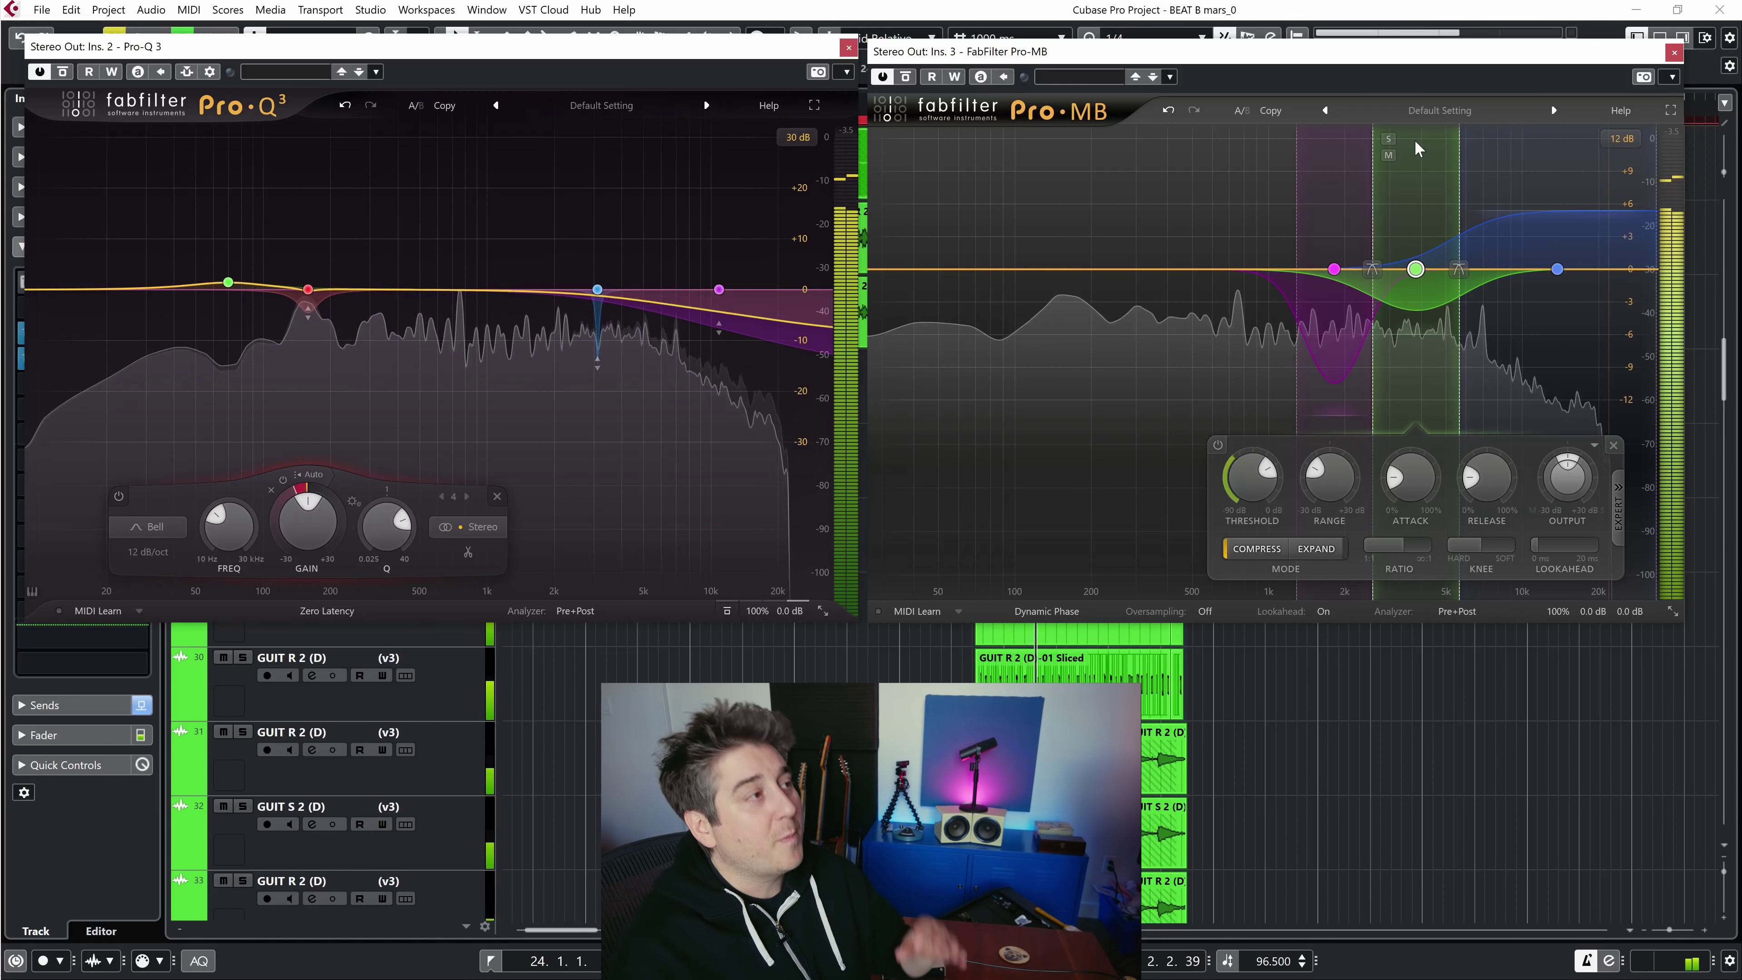
{"action": "mouse_move", "coordinate": [1415, 278]}
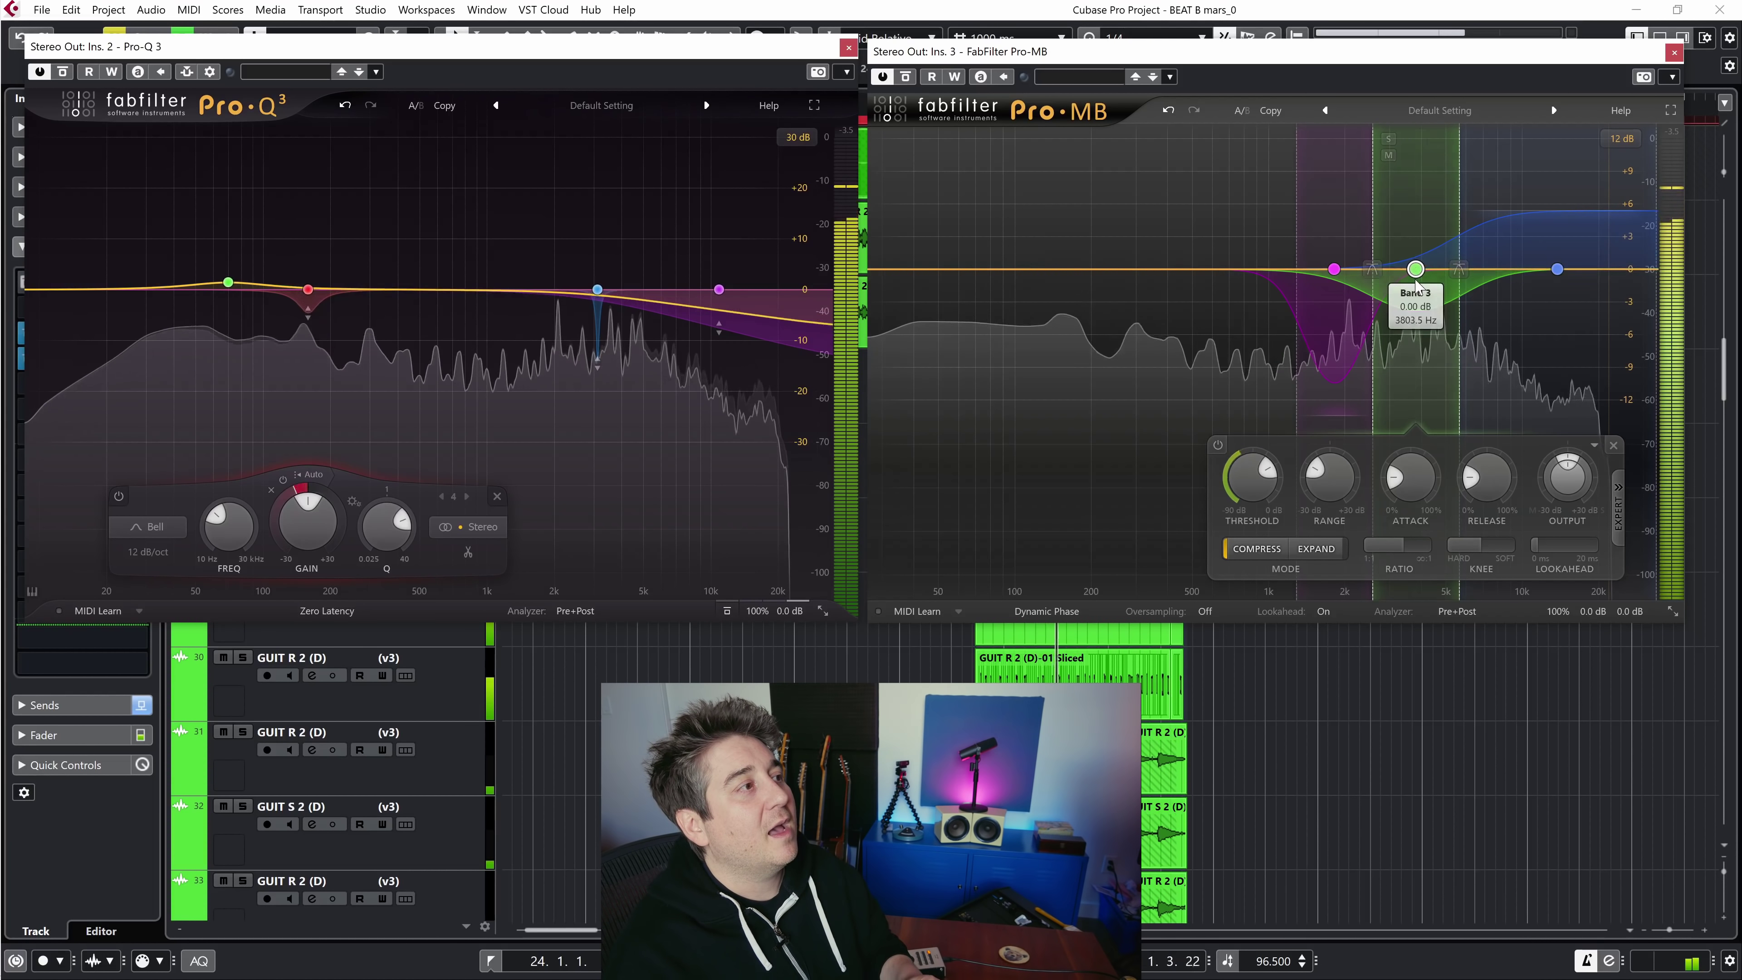